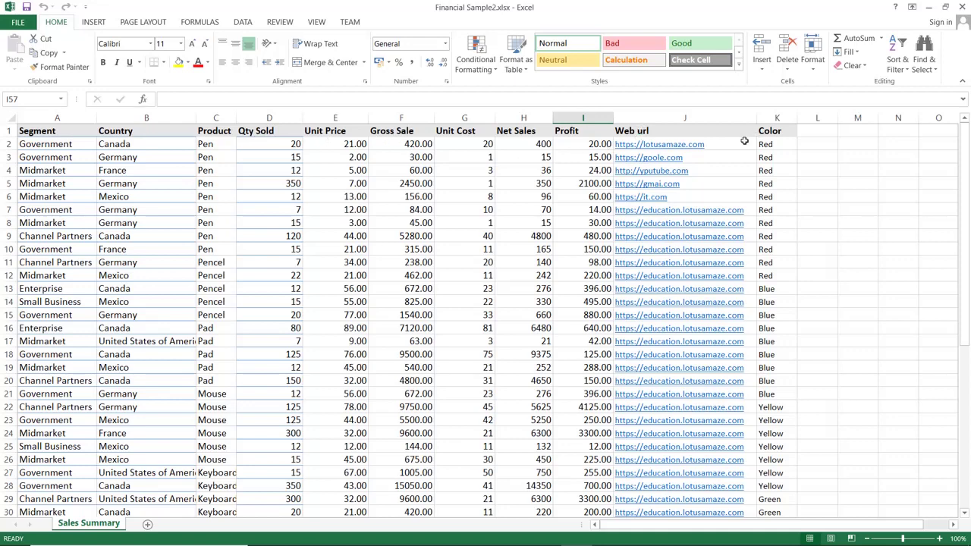
click(57, 134)
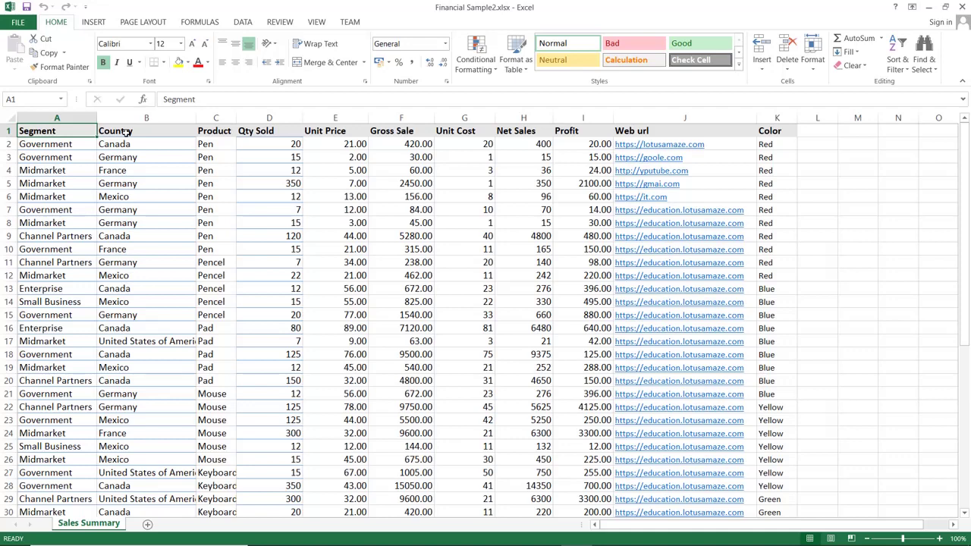
click(633, 133)
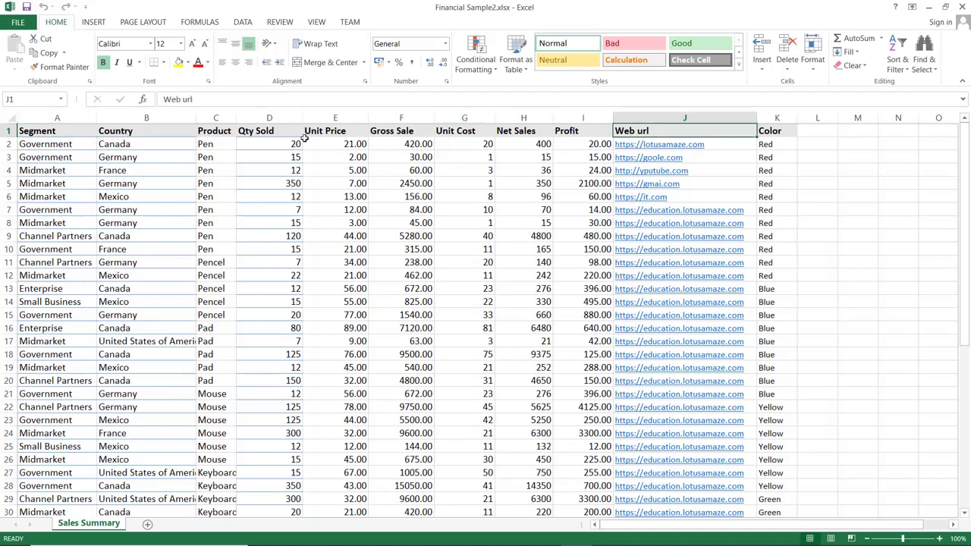
click(214, 144)
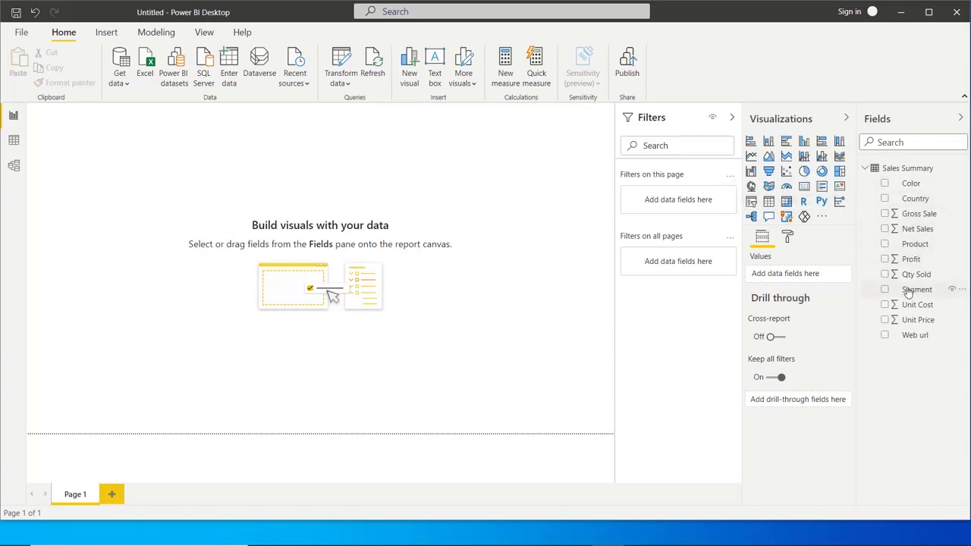
In Power BI Desktop, insert a table visual with the Country, Segment, Product, Gross Sale, Profit, Color and Web url fields
click(768, 202)
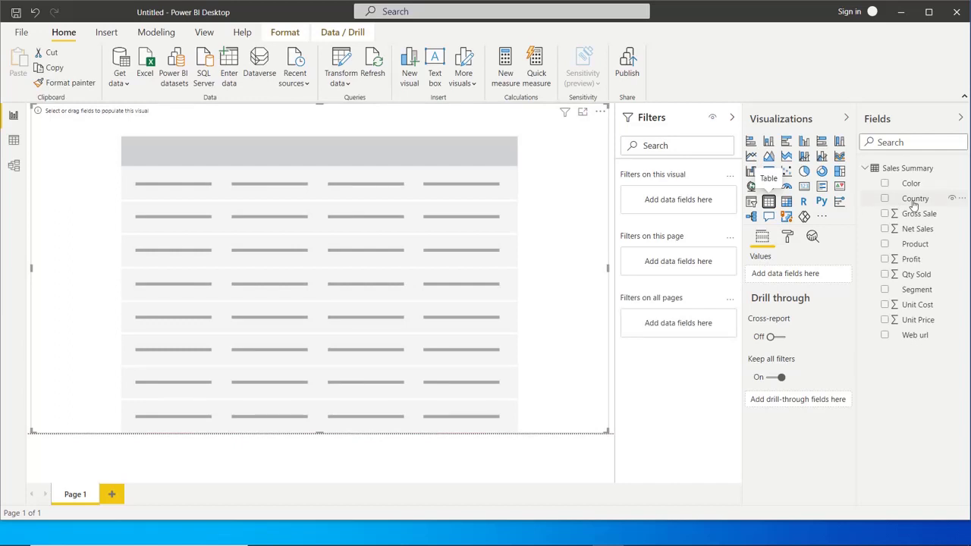
drag(914, 203, 789, 278)
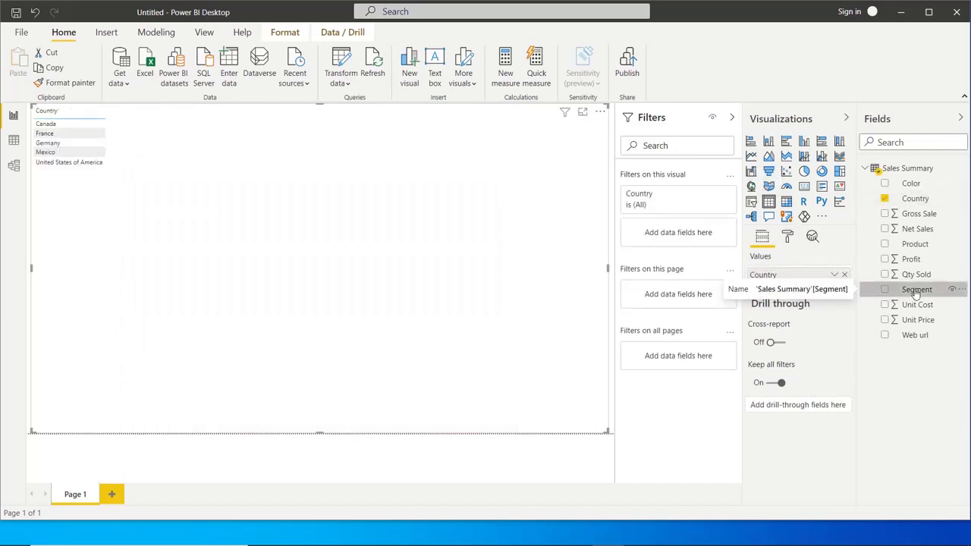
drag(916, 292, 813, 288)
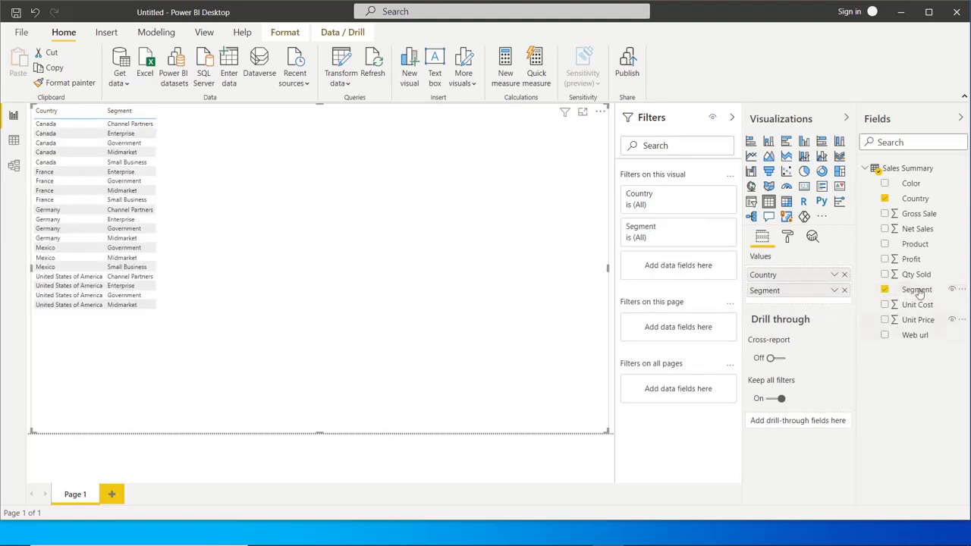
drag(914, 245, 802, 306)
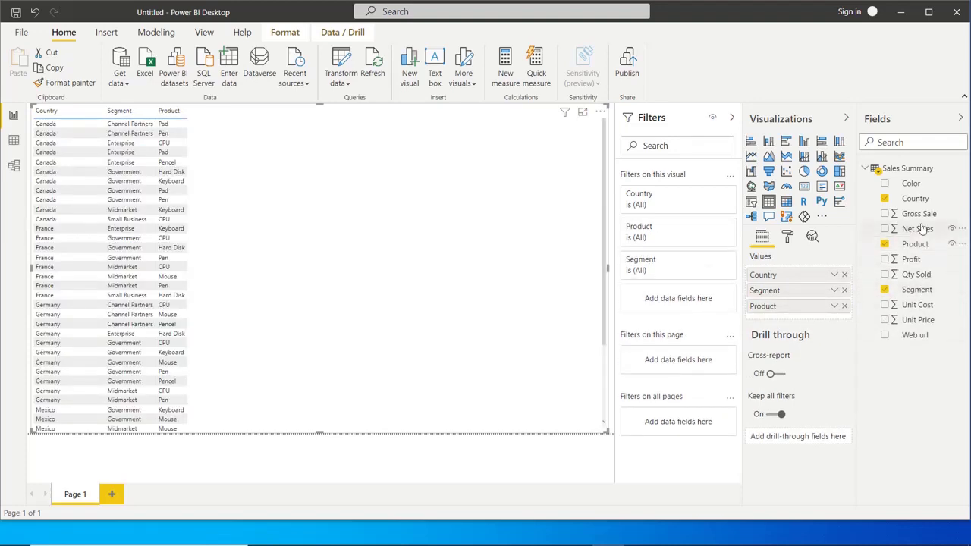
drag(916, 215, 802, 314)
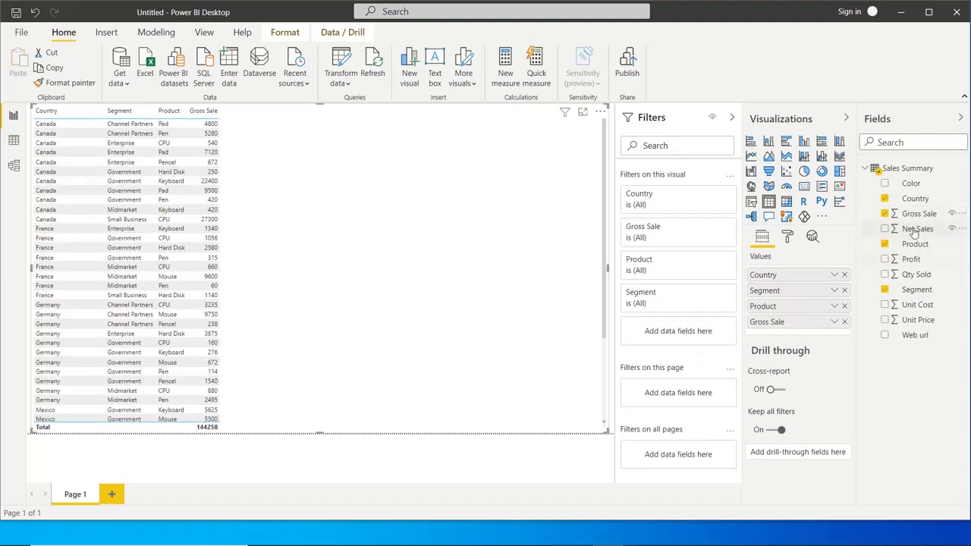
drag(910, 259, 786, 328)
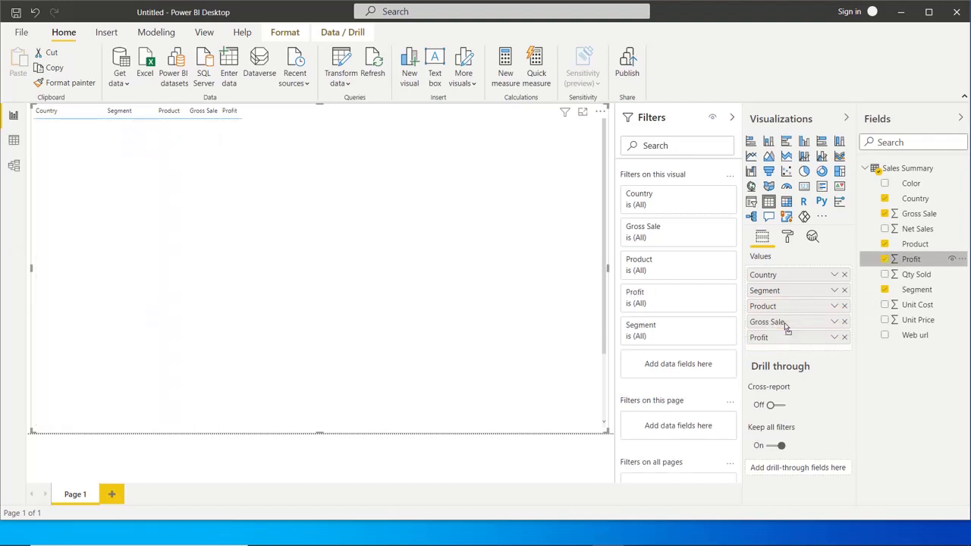
drag(911, 183, 797, 363)
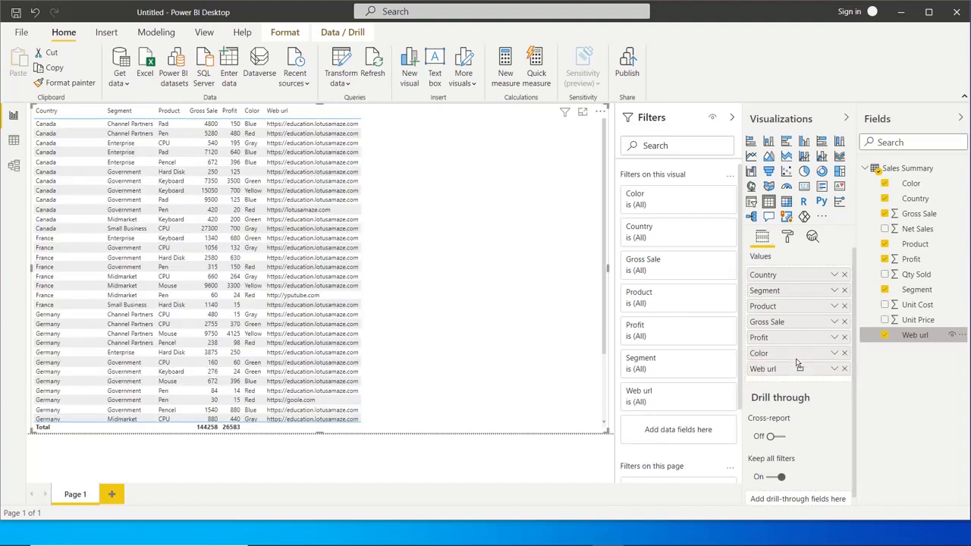
Preview the None, Minimal, Bold header and Flashy rows styles on the table, and apply the Bold header flashy rows style
click(788, 237)
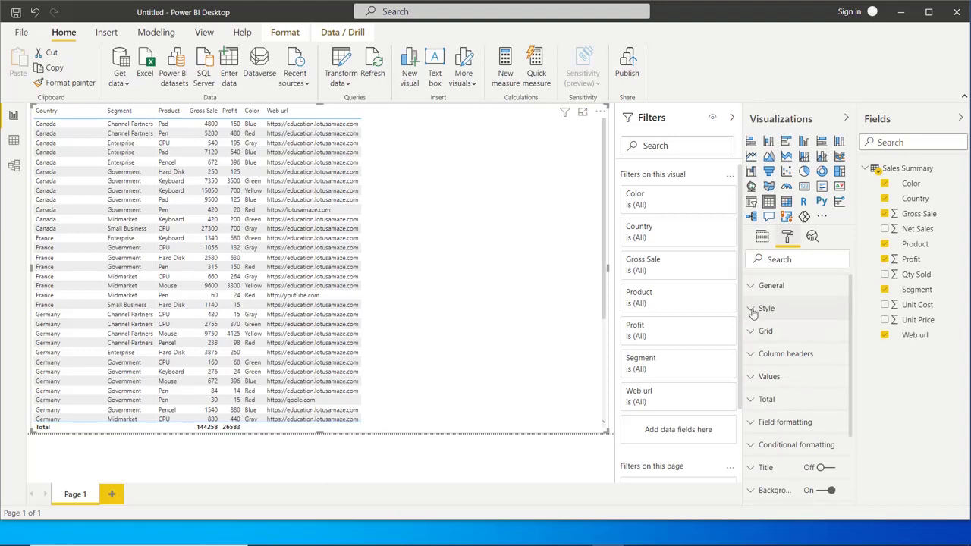
click(753, 311)
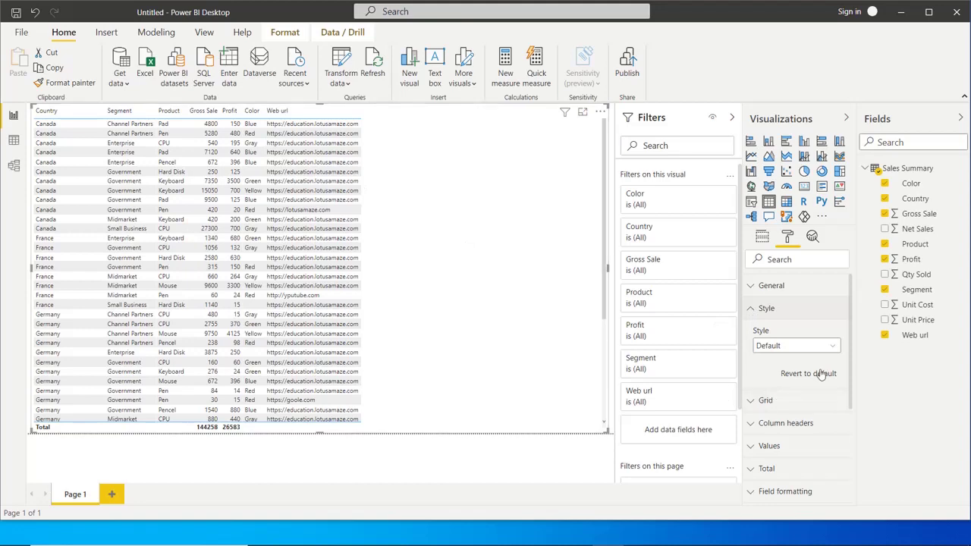
click(803, 349)
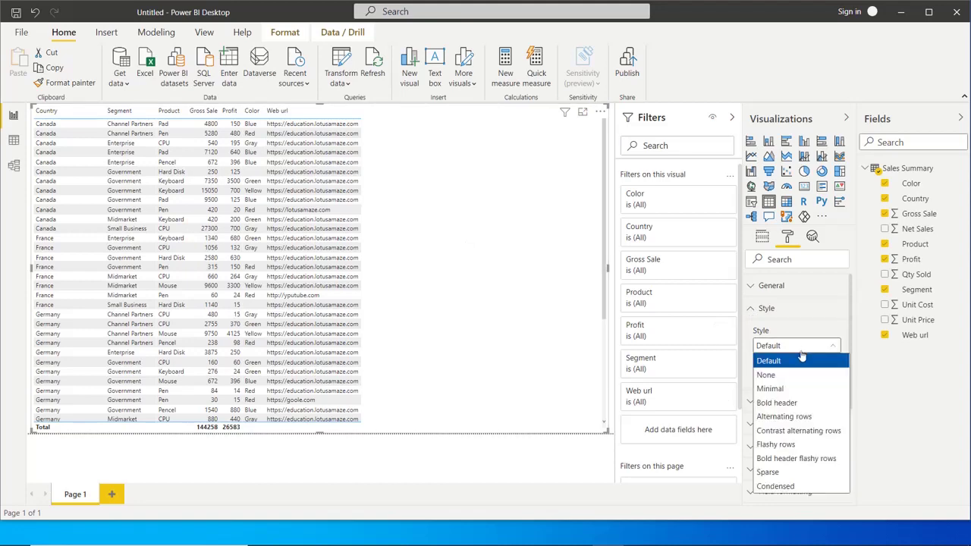
click(792, 374)
click(789, 354)
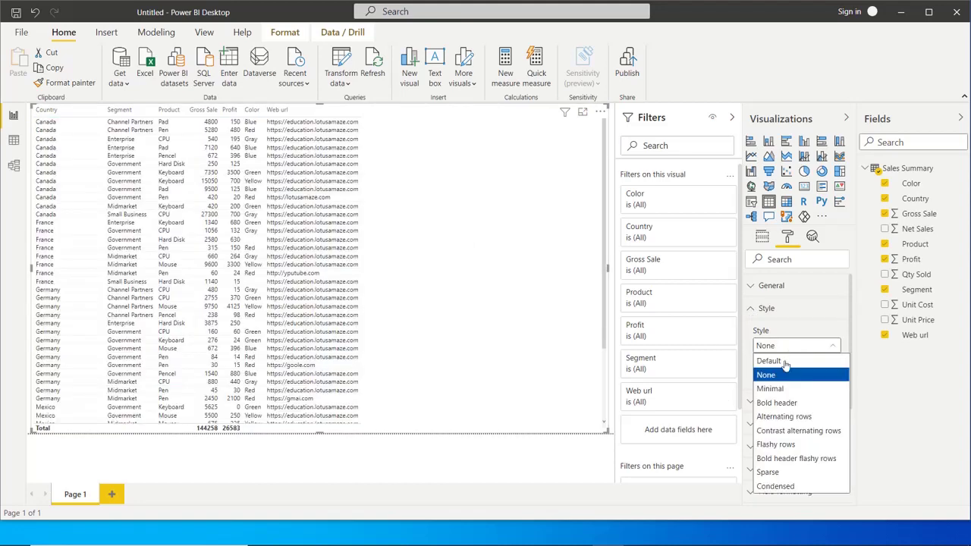
click(783, 390)
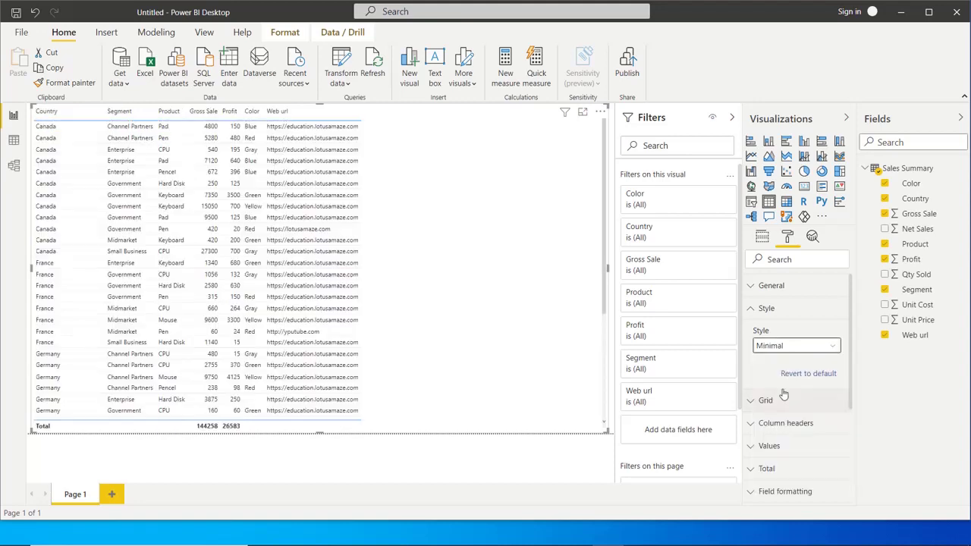
click(789, 349)
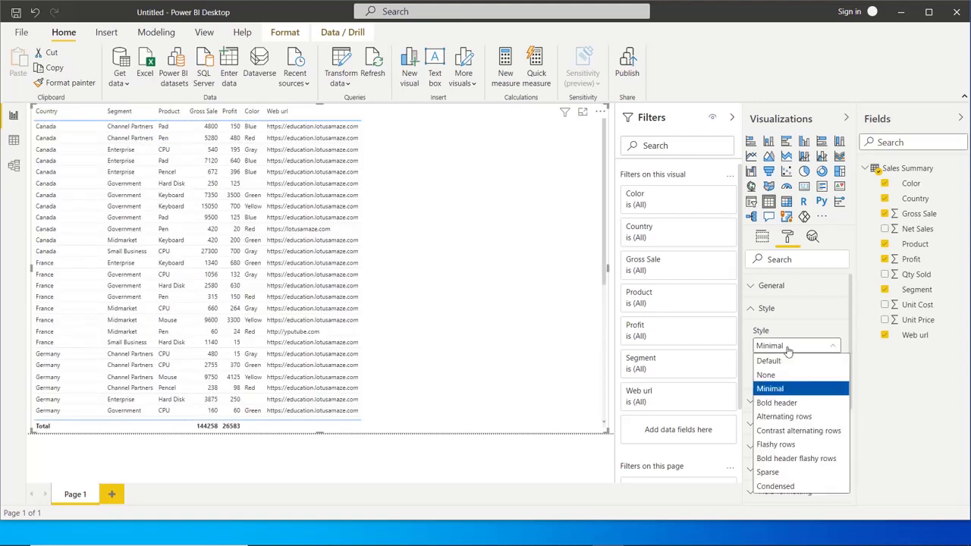
click(779, 405)
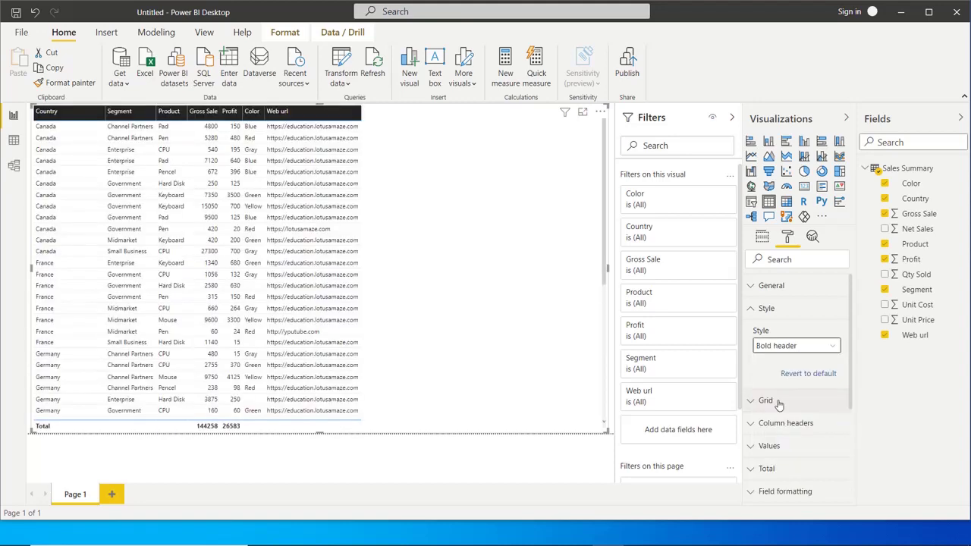
click(779, 348)
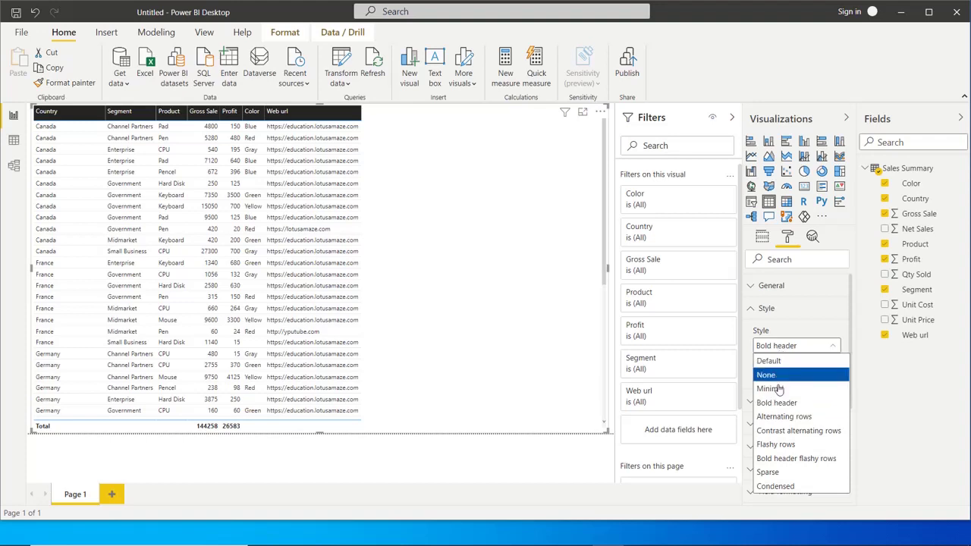
click(778, 445)
click(785, 347)
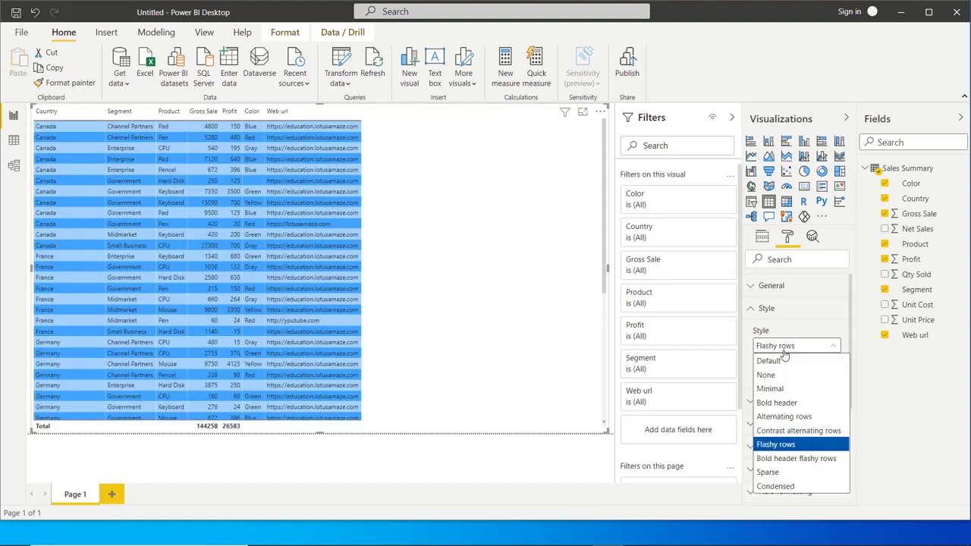
click(785, 460)
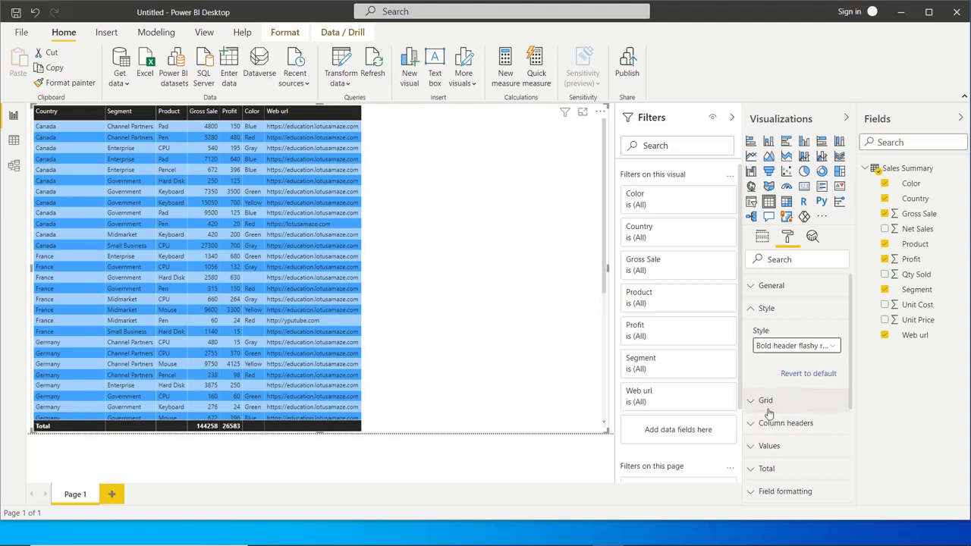
Turn on the table's vertical grid and give it an orange color with a thickness of 5
click(754, 403)
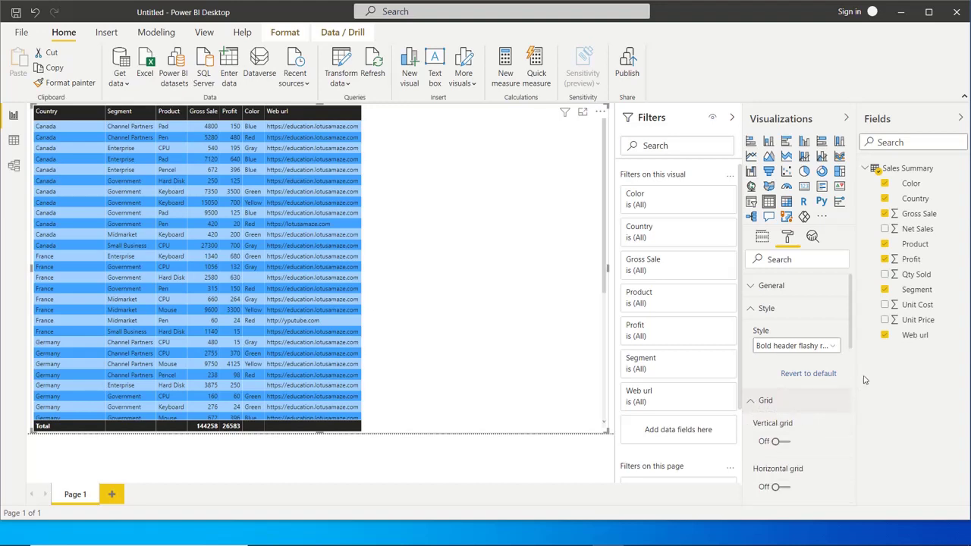
scroll(852, 334, down, 3)
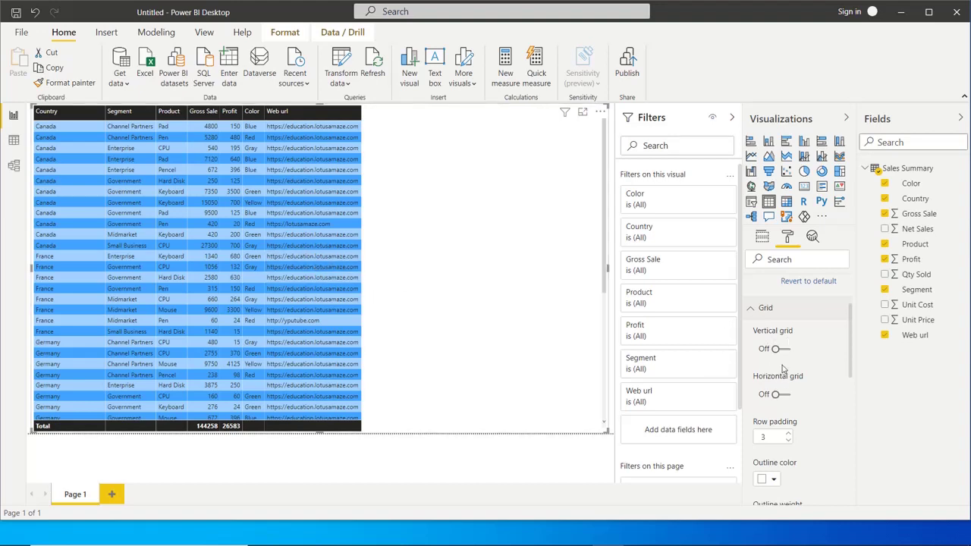
click(787, 351)
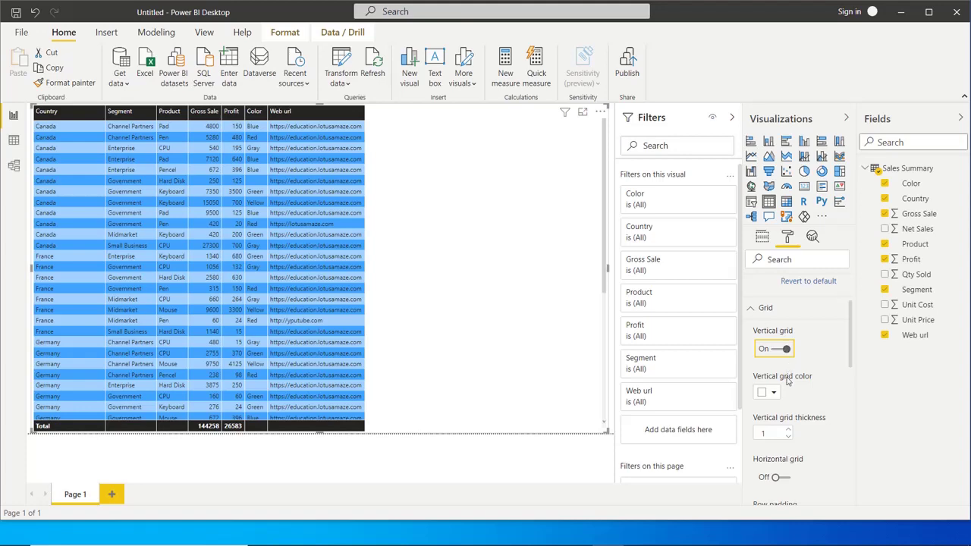
click(775, 393)
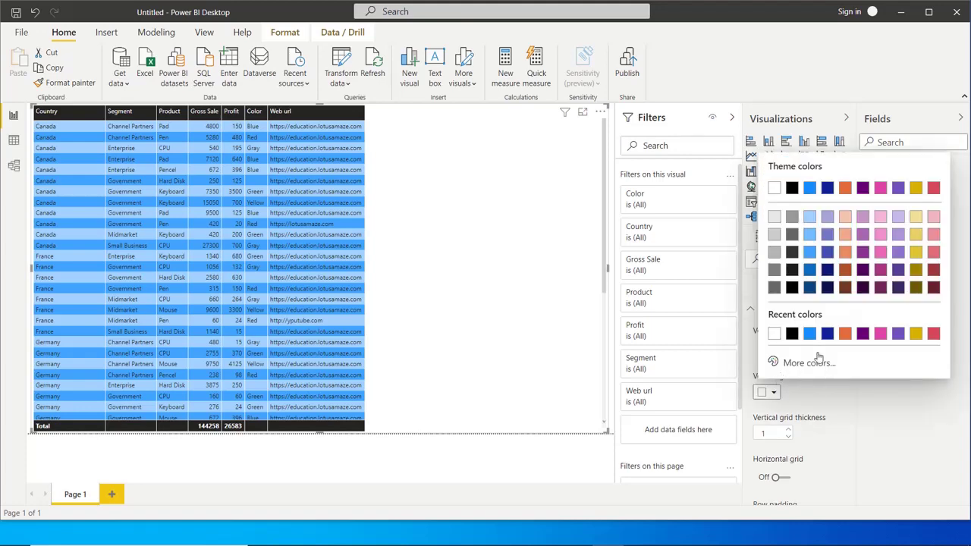
click(844, 335)
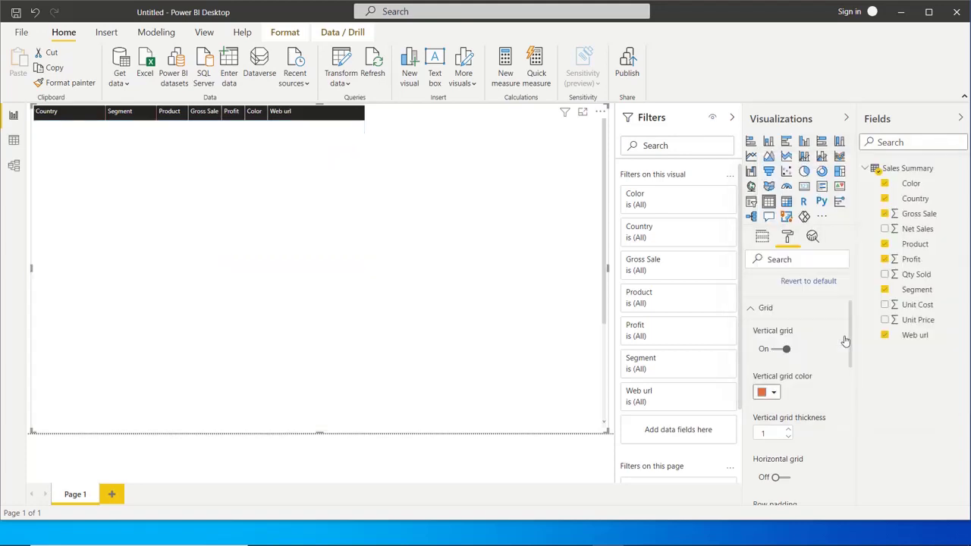
click(787, 430)
click(788, 429)
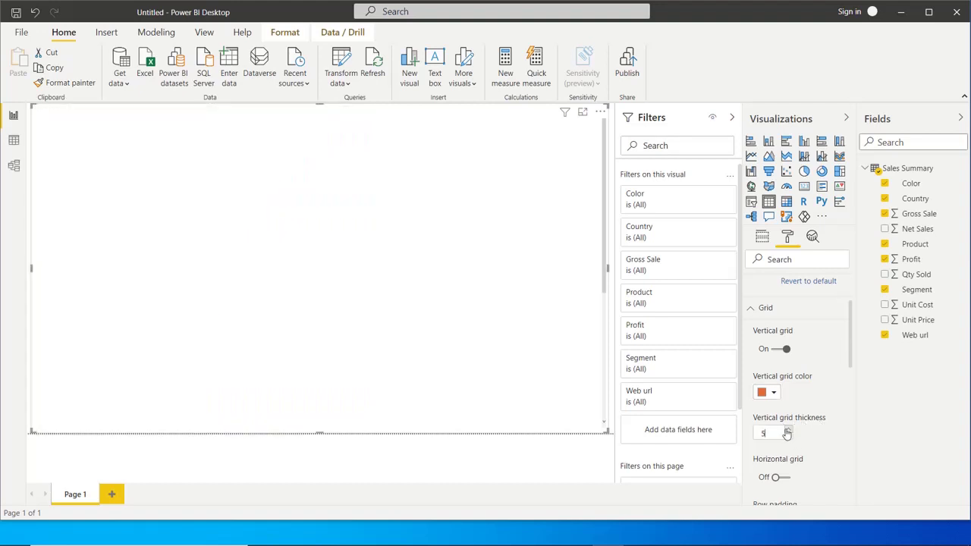
click(787, 430)
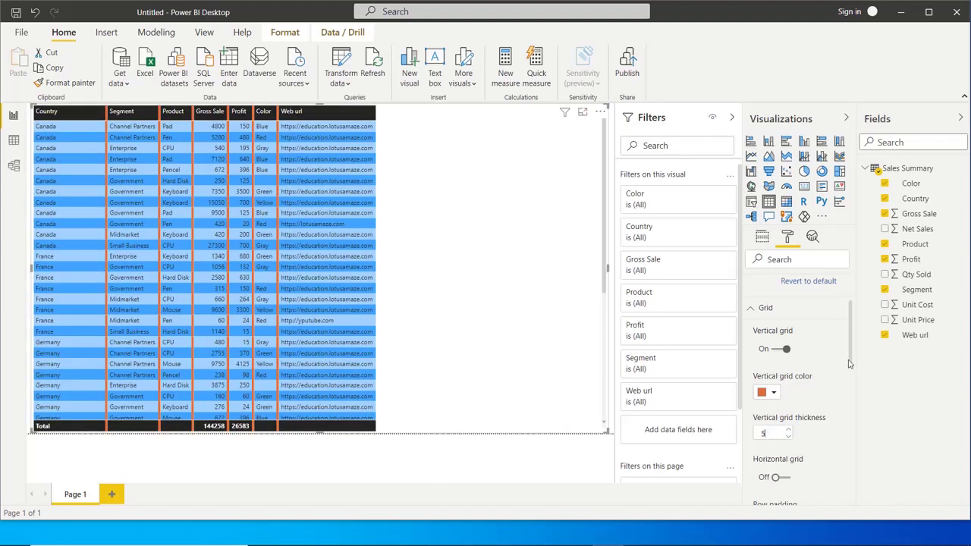
Turn on the table's horizontal grid and give it a dark blue color with a thickness of 5
scroll(850, 362, down, 3)
click(785, 382)
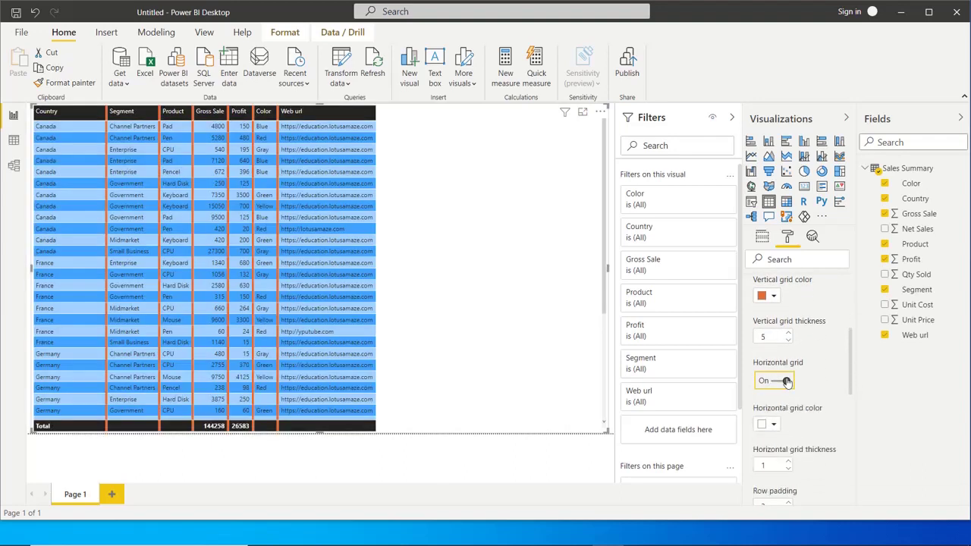
click(770, 426)
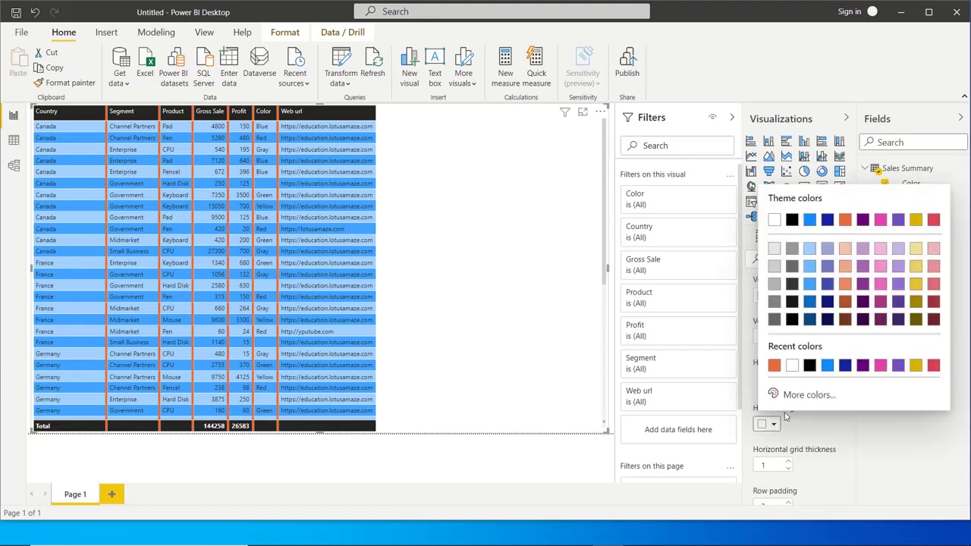
click(810, 321)
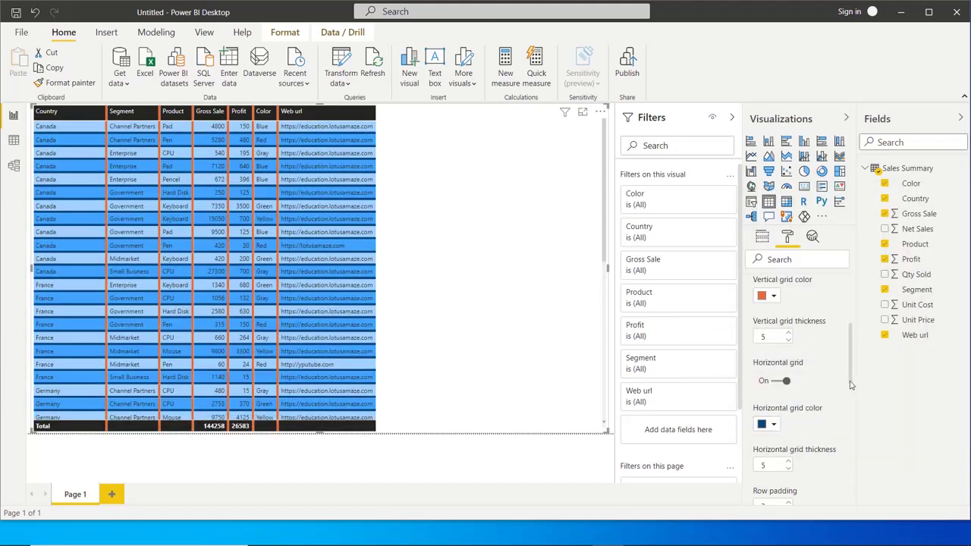
Set the table grid's row padding to 15 and its outline weight to 9
scroll(851, 378, down, 3)
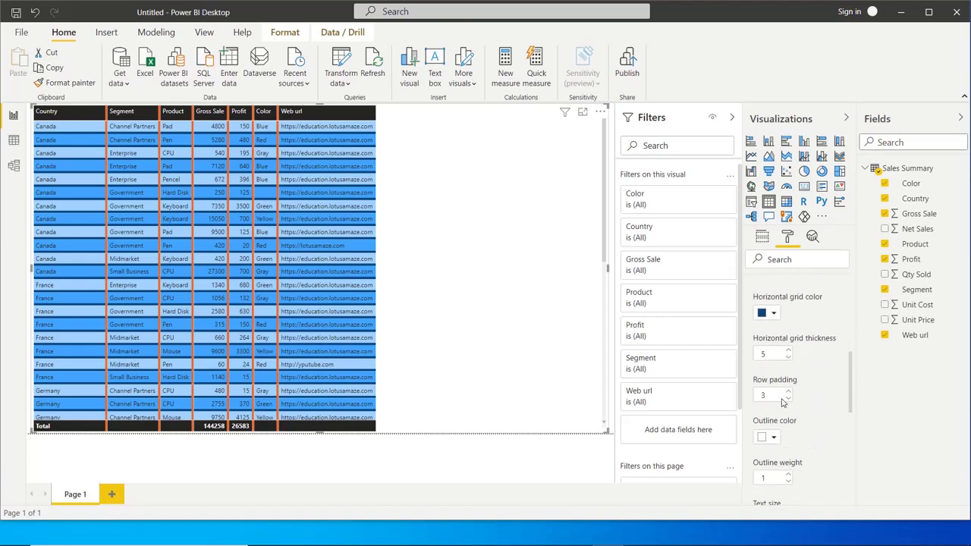
click(788, 391)
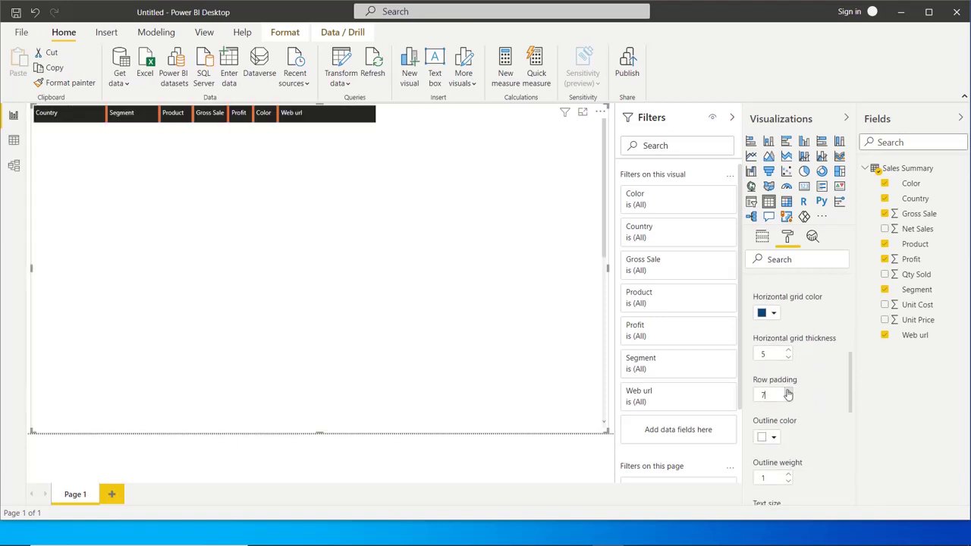
click(788, 391)
click(788, 391)
click(788, 392)
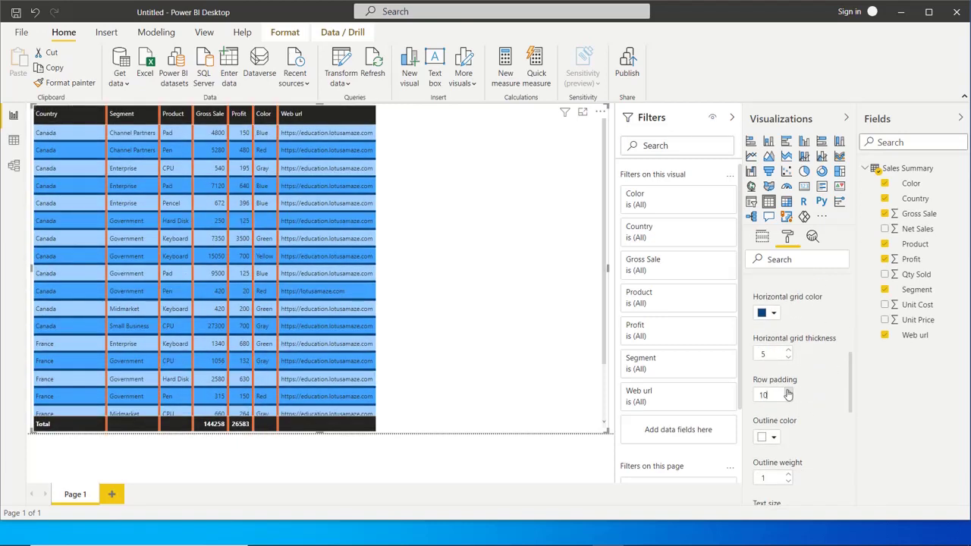
click(788, 392)
click(788, 392)
click(788, 391)
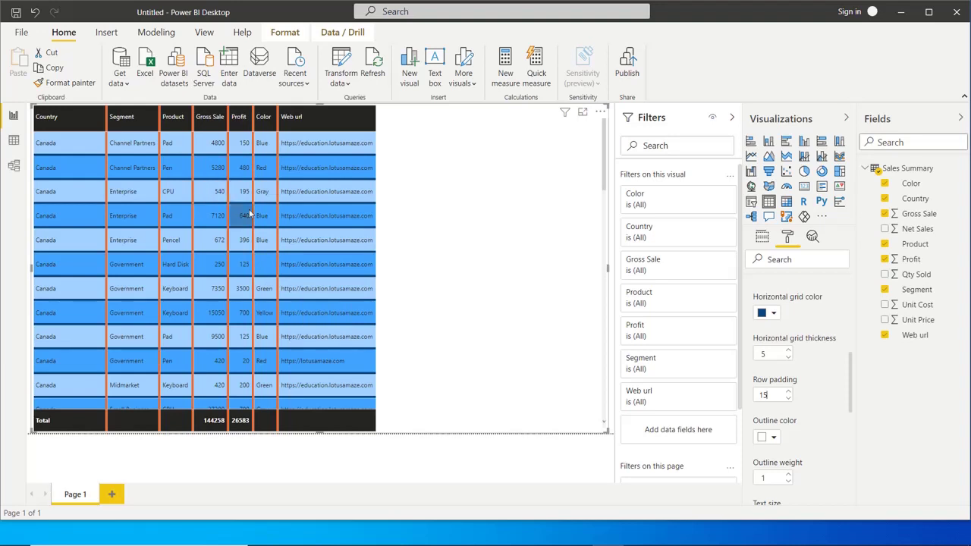
click(788, 475)
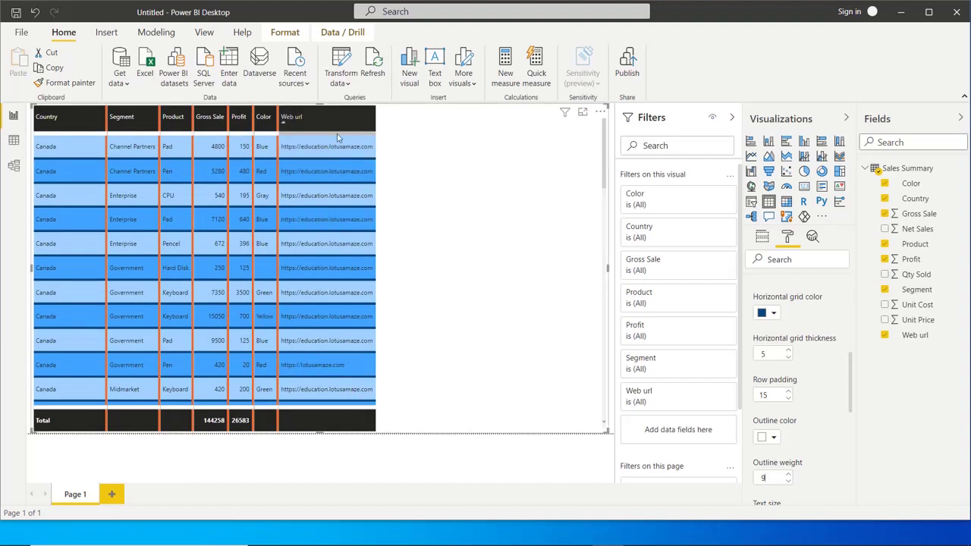
Increase the table grid's text size and open the column header formatting options
scroll(762, 424, down, 3)
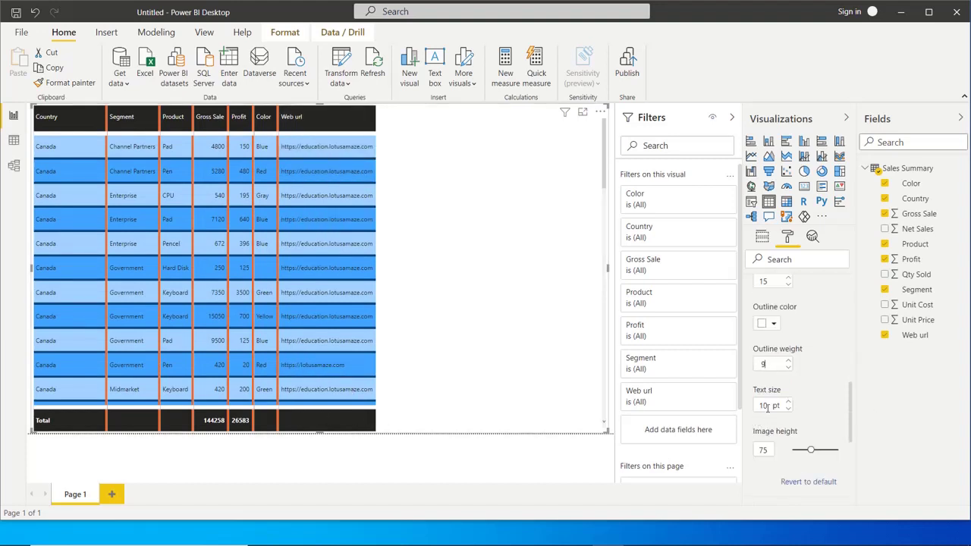
drag(768, 406, 753, 410)
key(Return)
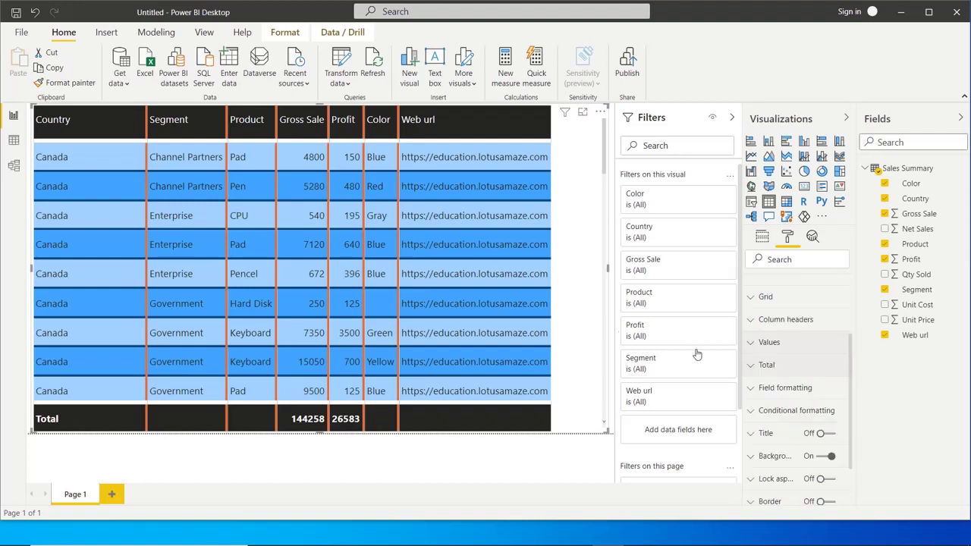
click(750, 321)
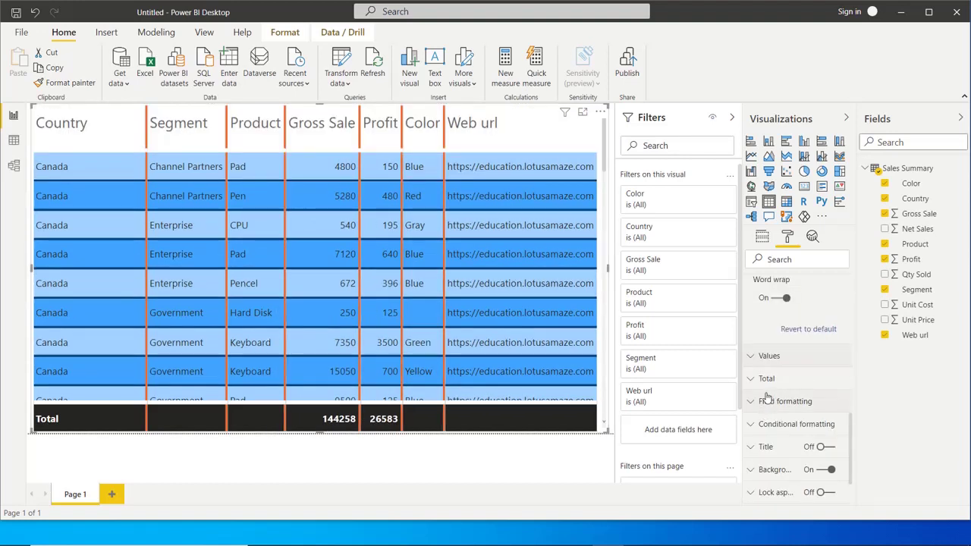
Set the table values' font color to orange and their alternate font color to dark pink
click(751, 356)
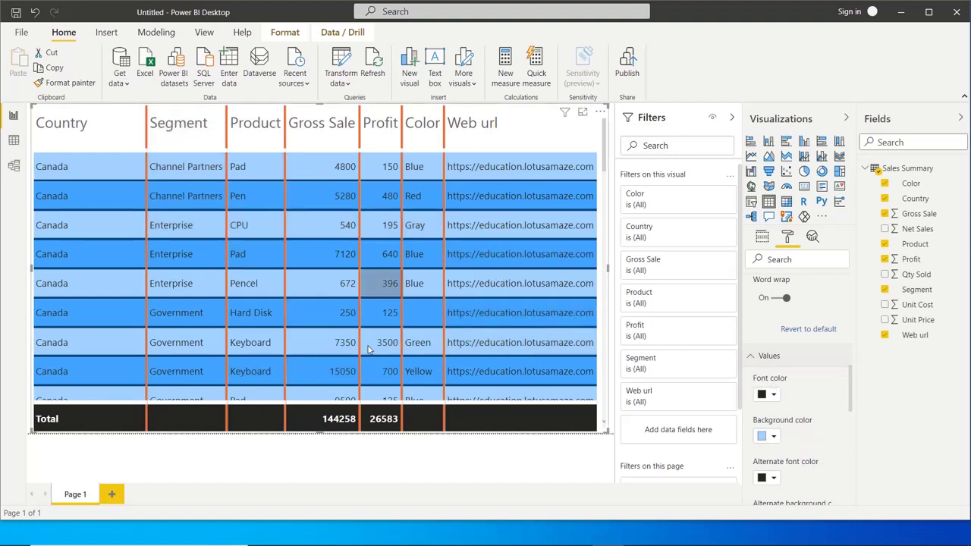
click(773, 395)
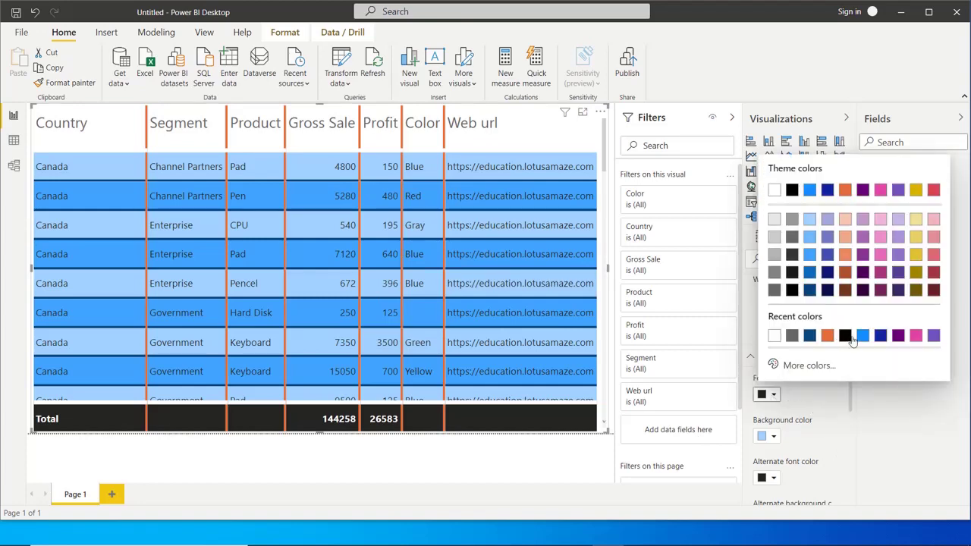
click(827, 336)
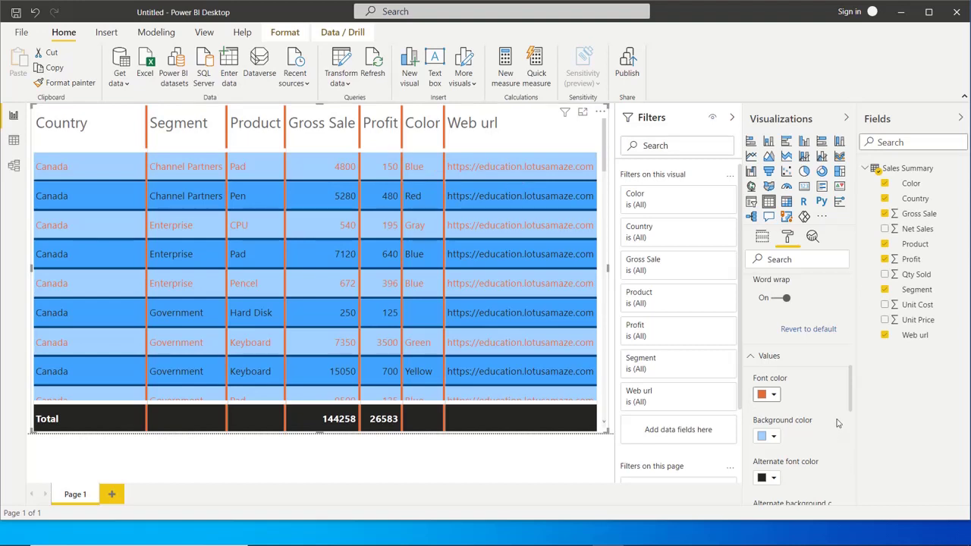
drag(852, 403, 853, 423)
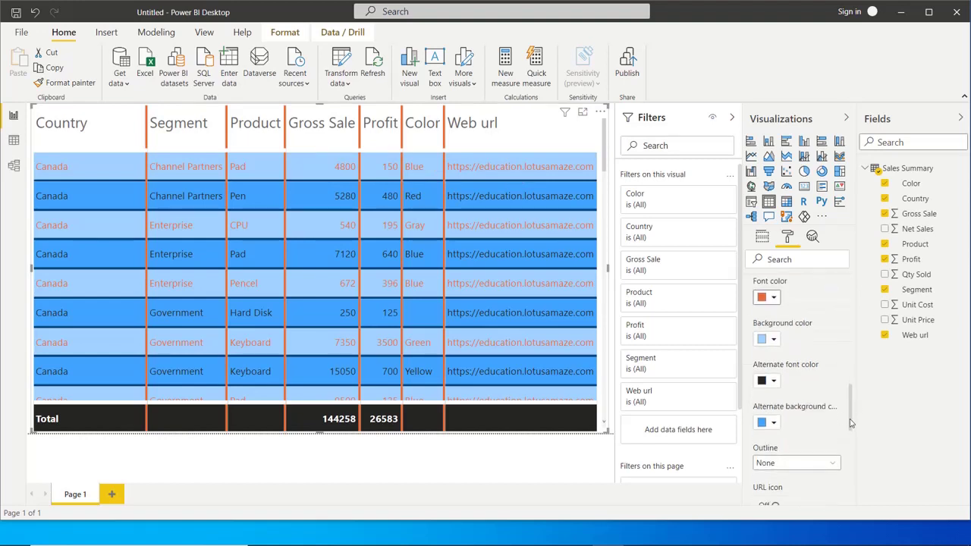
click(773, 381)
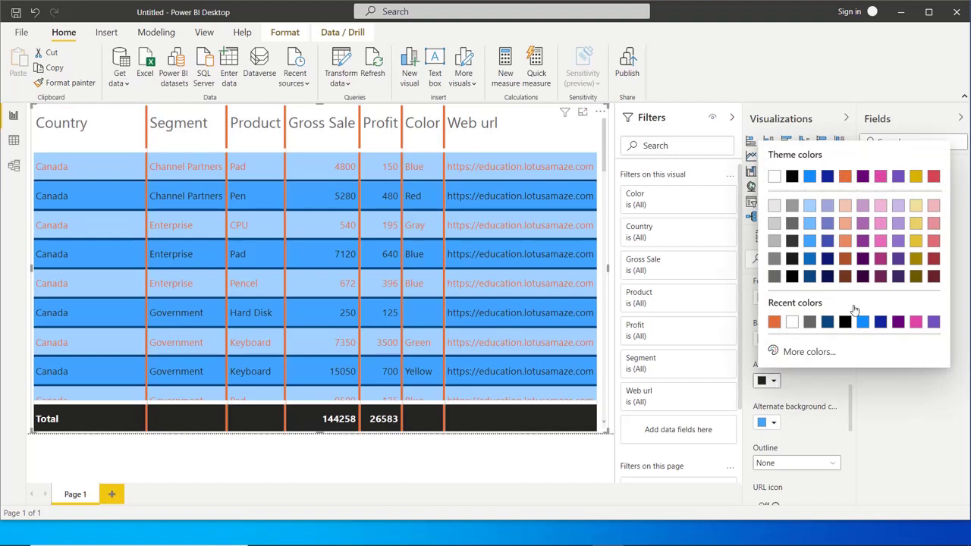
click(880, 259)
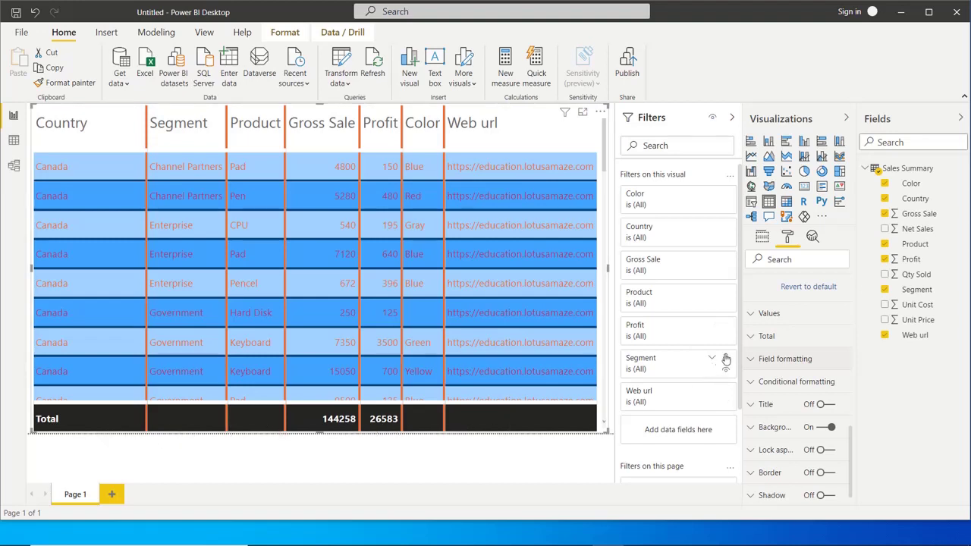
click(753, 339)
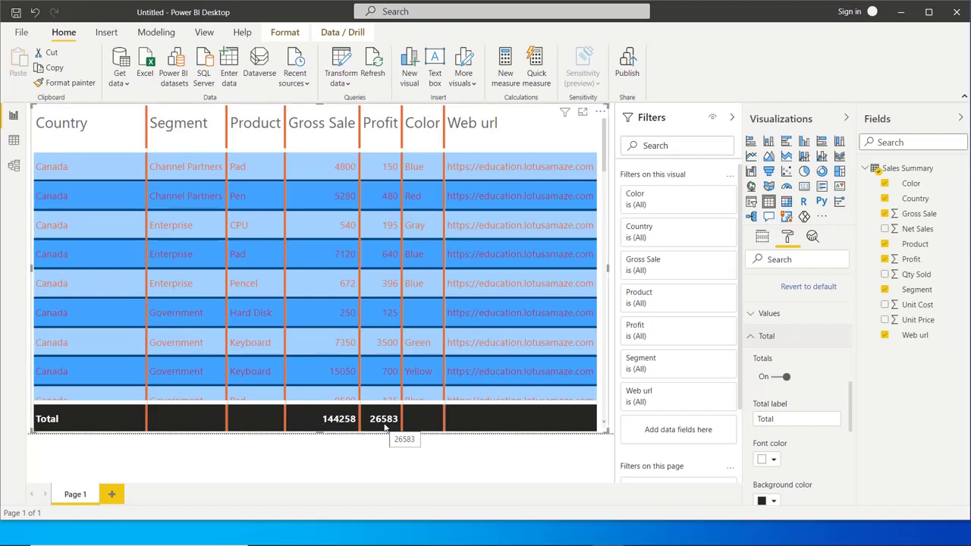
click(761, 336)
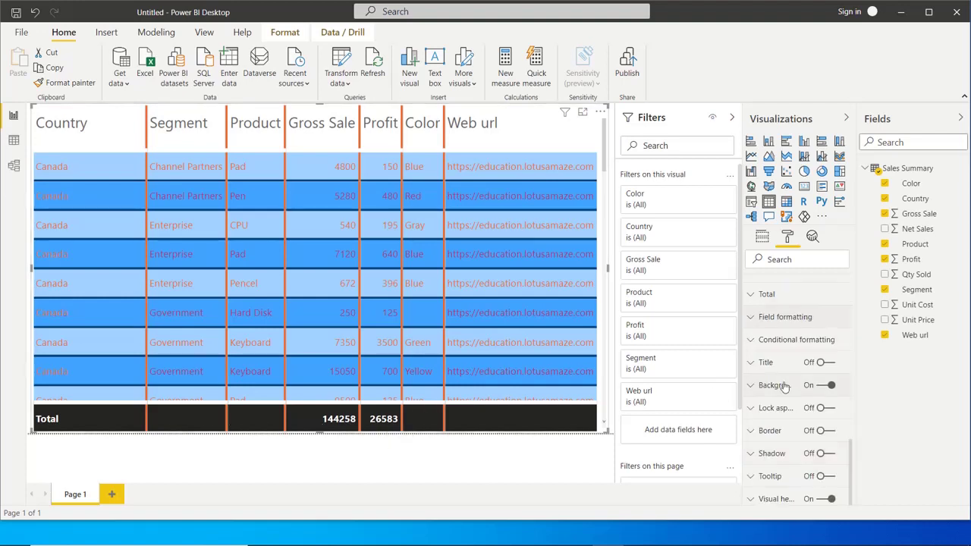
Give the Country column a black font color and a white background color through field formatting
click(753, 319)
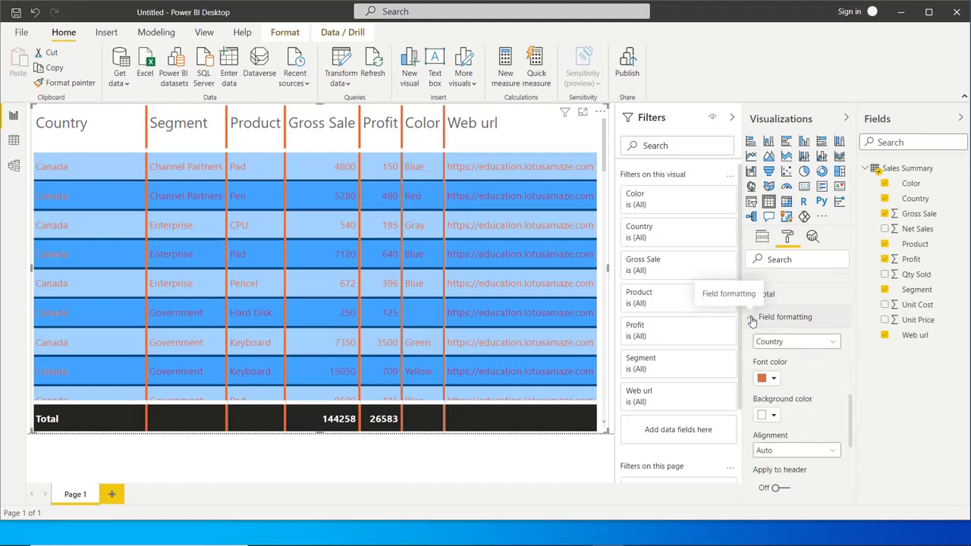
click(803, 346)
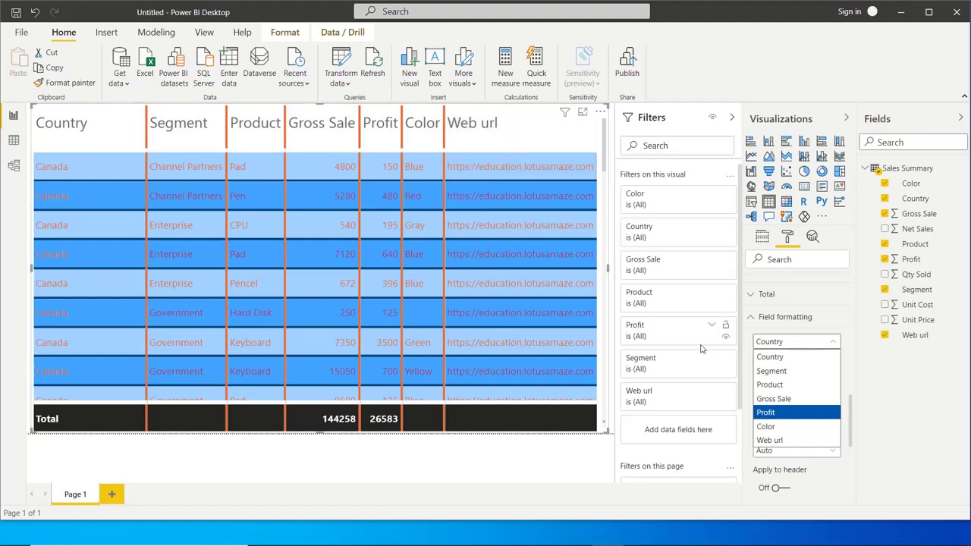
click(797, 345)
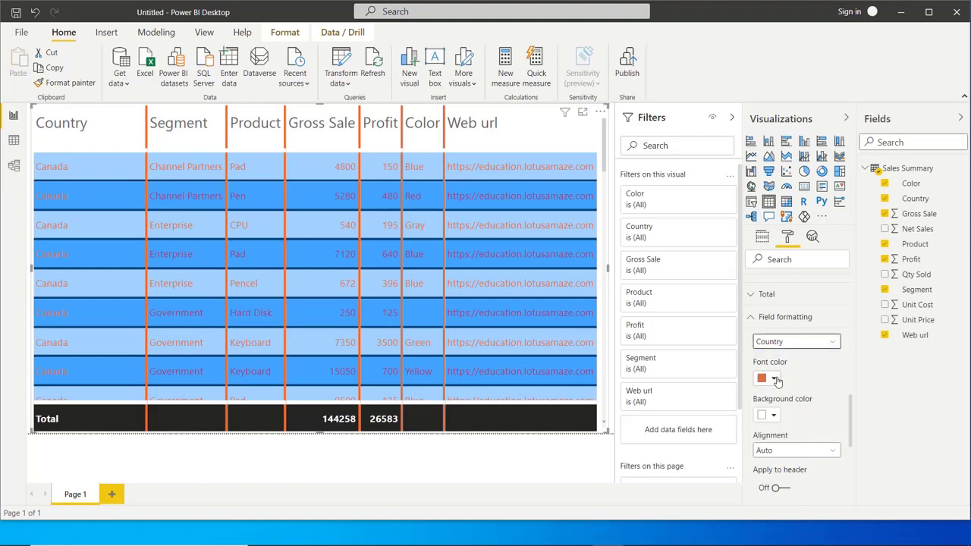
click(774, 378)
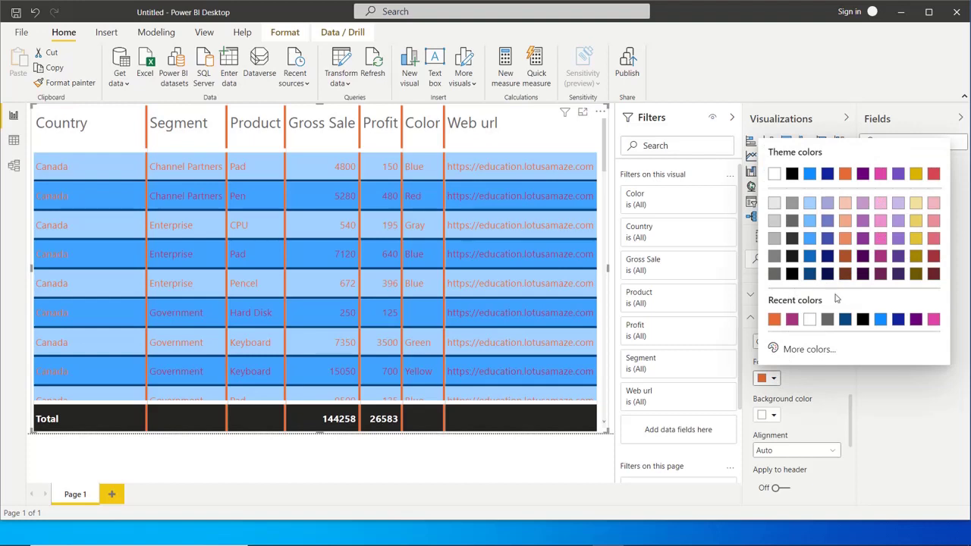
click(792, 273)
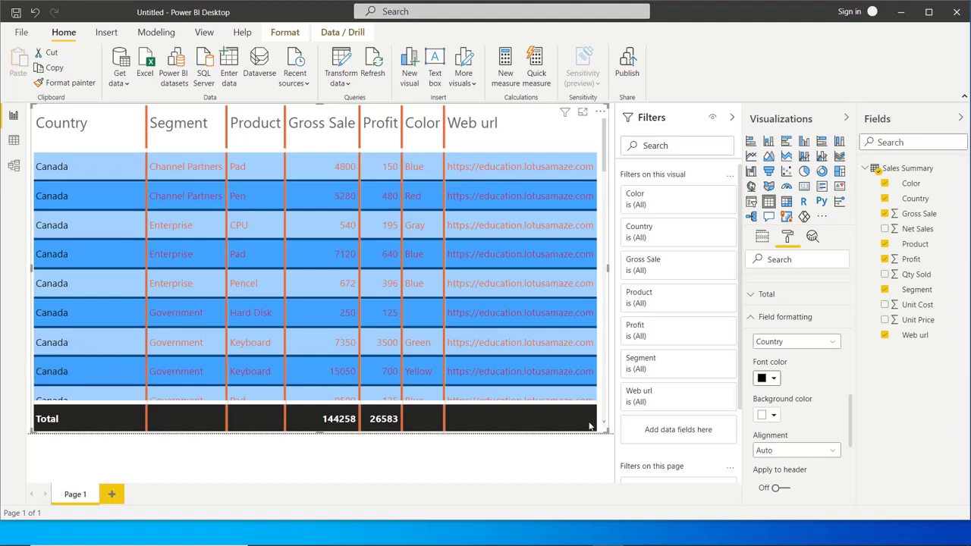
click(775, 414)
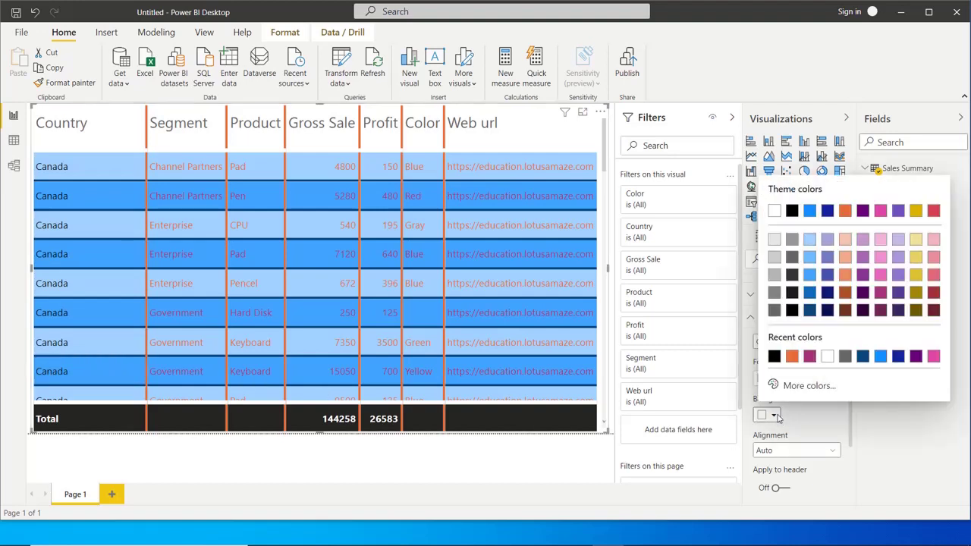
click(826, 356)
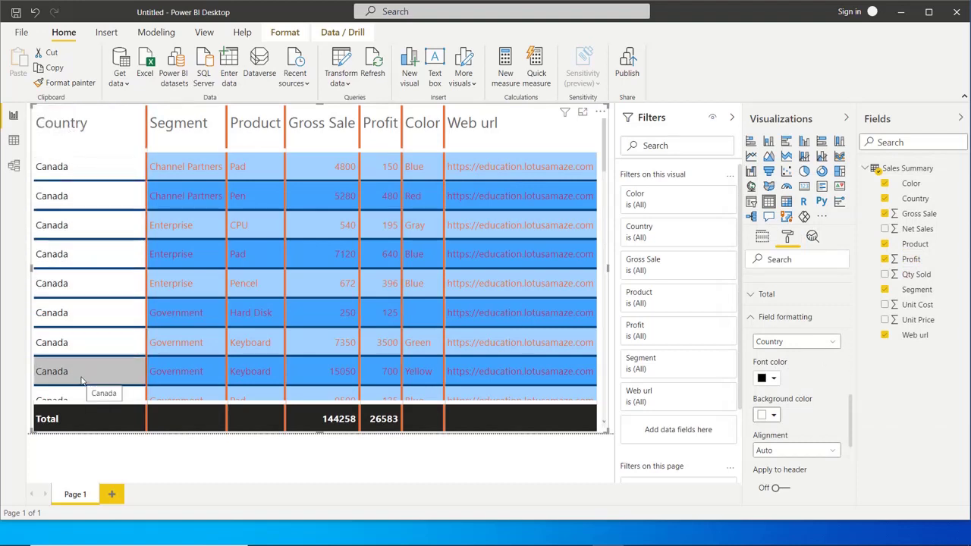
Set the Country column's value alignment to Center
click(796, 451)
click(789, 493)
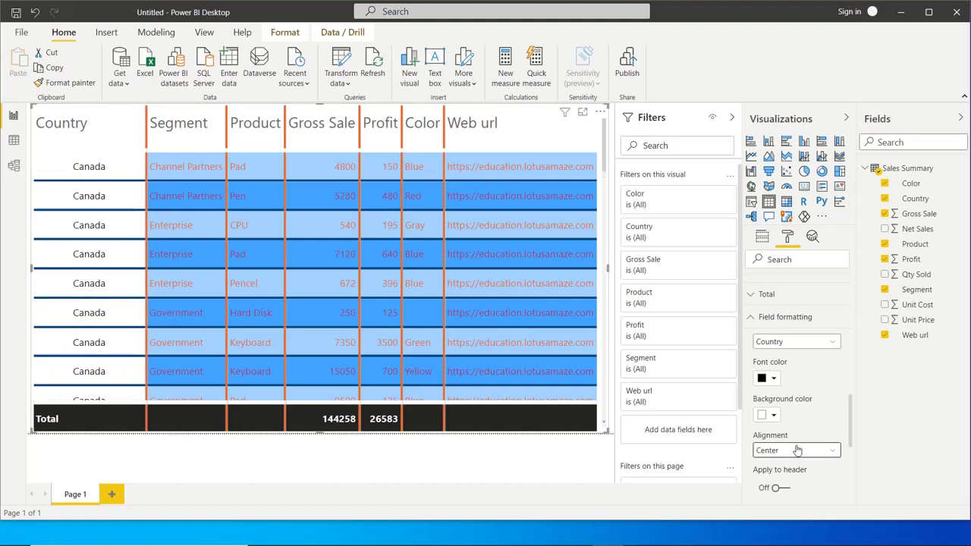
click(802, 452)
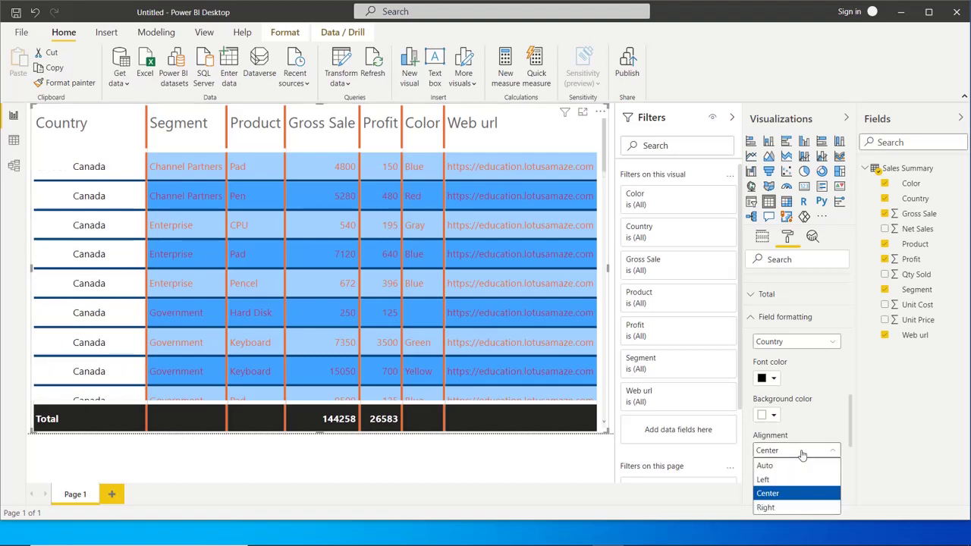
click(789, 493)
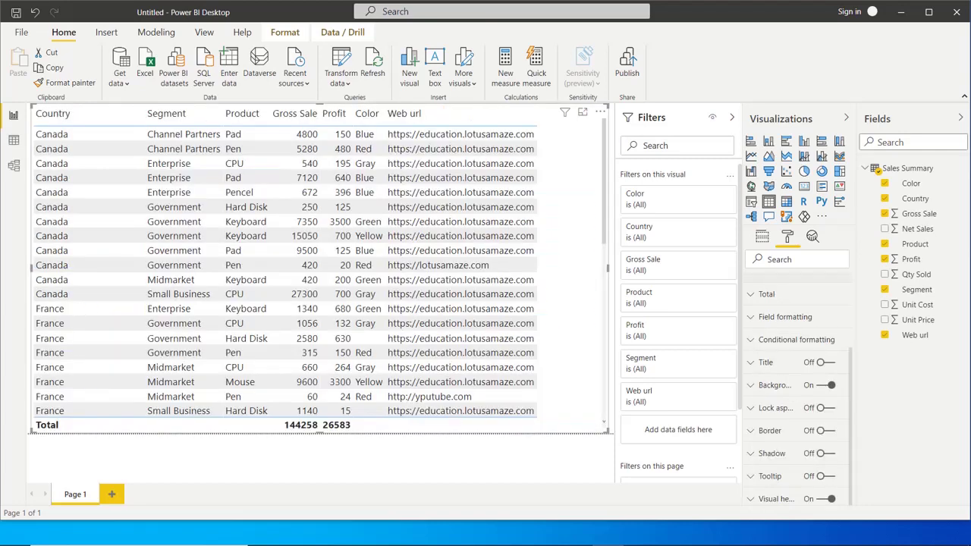
Turn on conditional formatting data bars for the Gross Sale column and sort the table by Gross Sale in descending order
click(751, 343)
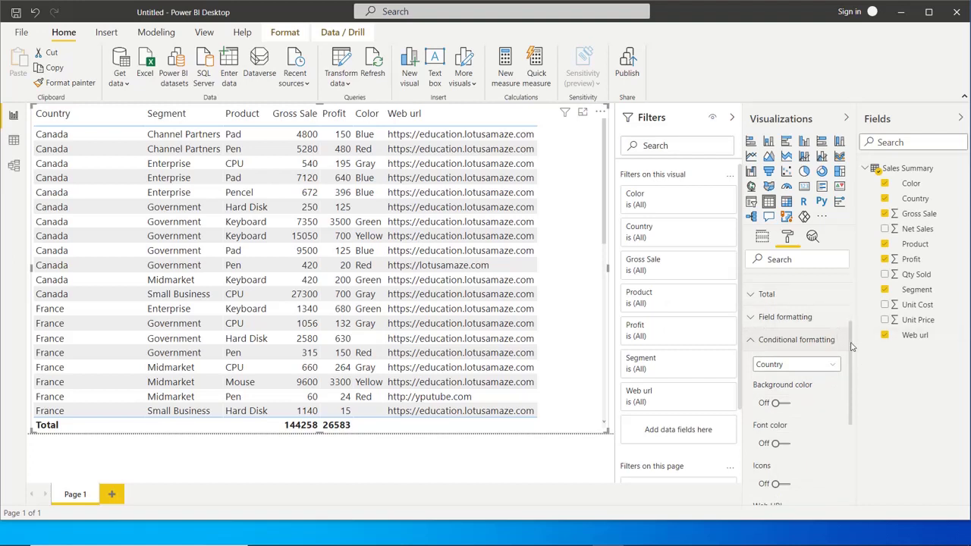
drag(851, 347, 854, 371)
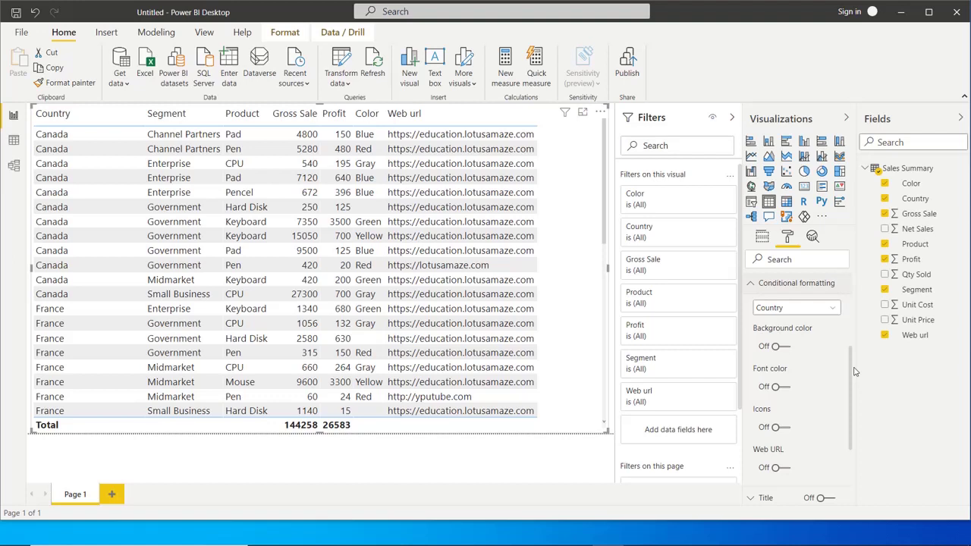
click(833, 311)
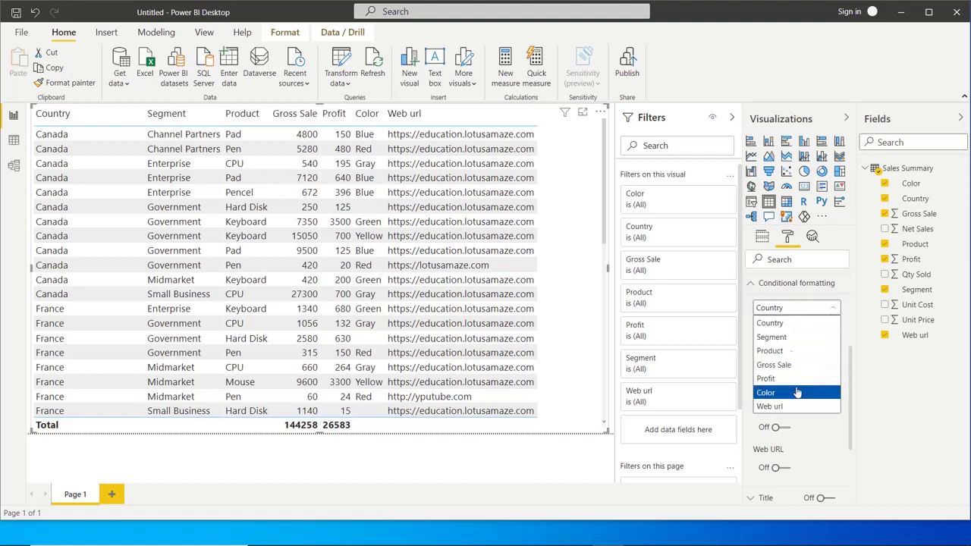
click(789, 314)
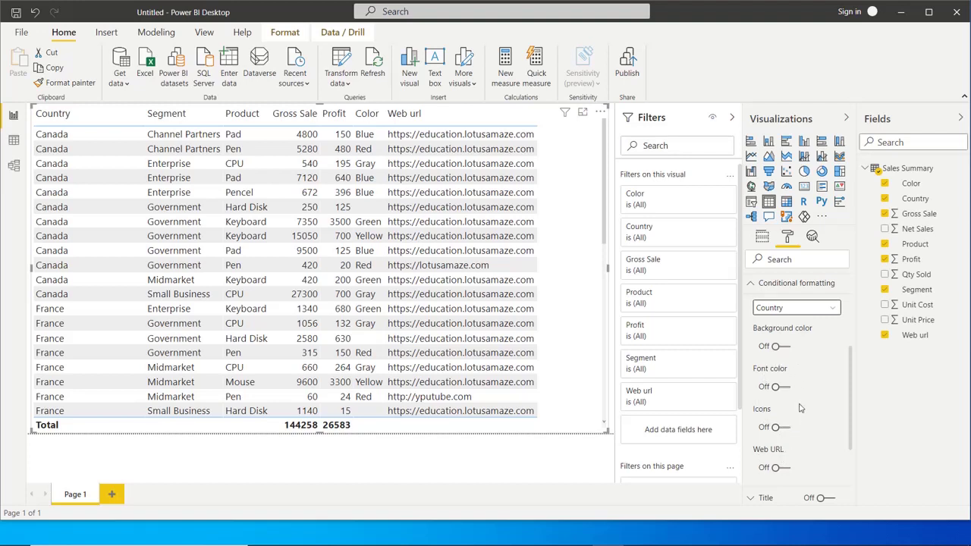
click(775, 314)
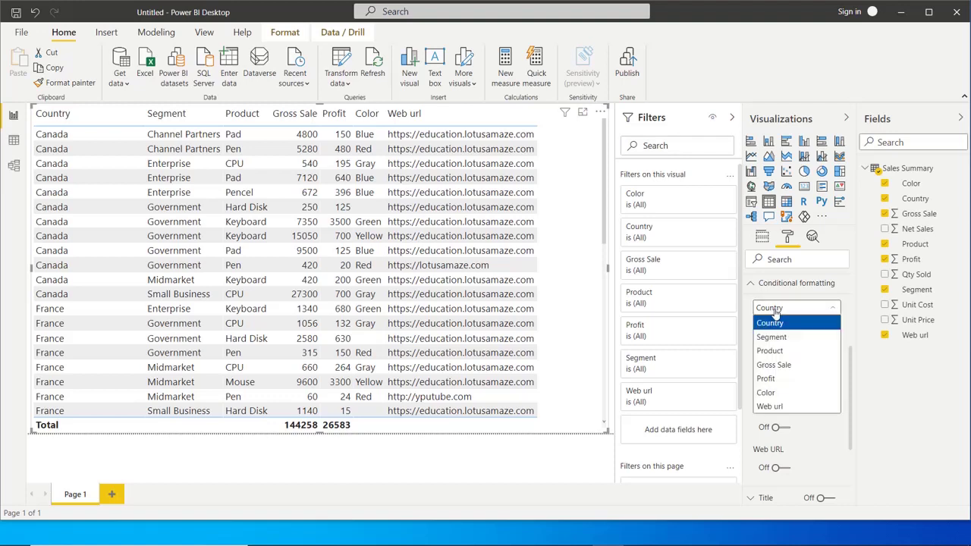
click(777, 364)
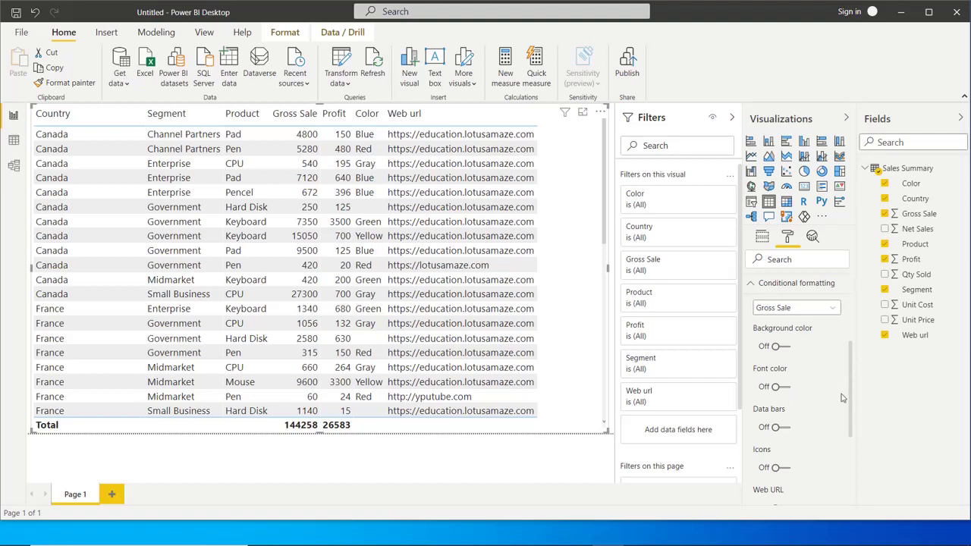
click(787, 428)
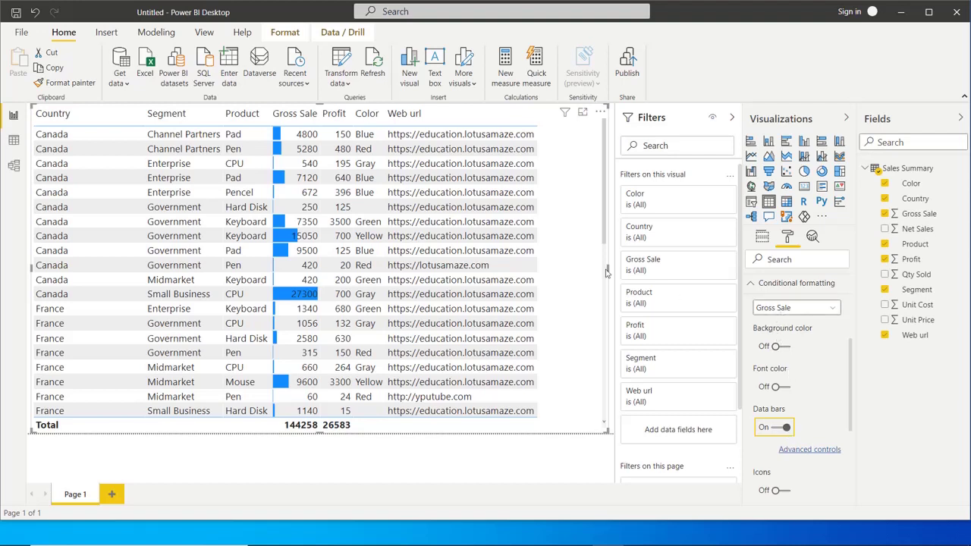
click(288, 118)
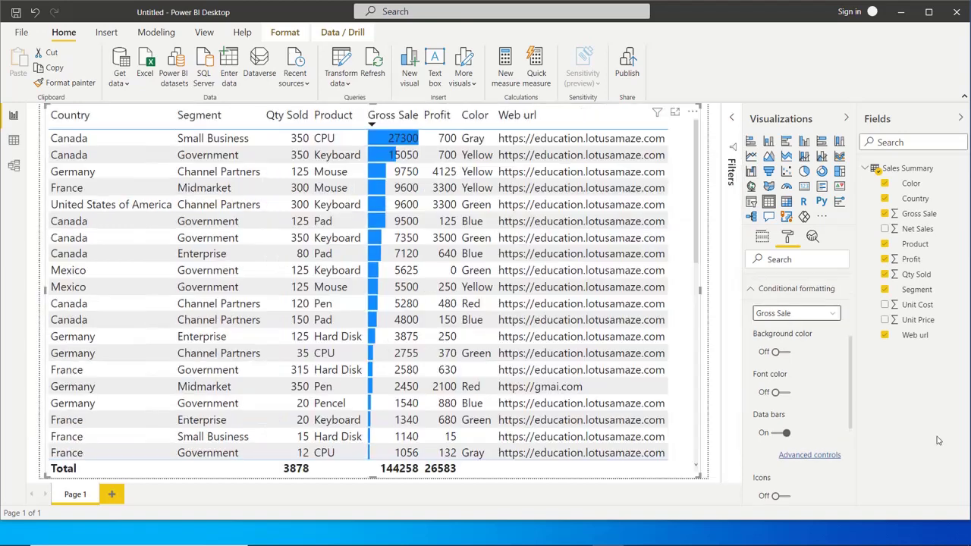
Turn on background color conditional formatting for the Country column, using a color scale based on Qty Sold
click(818, 318)
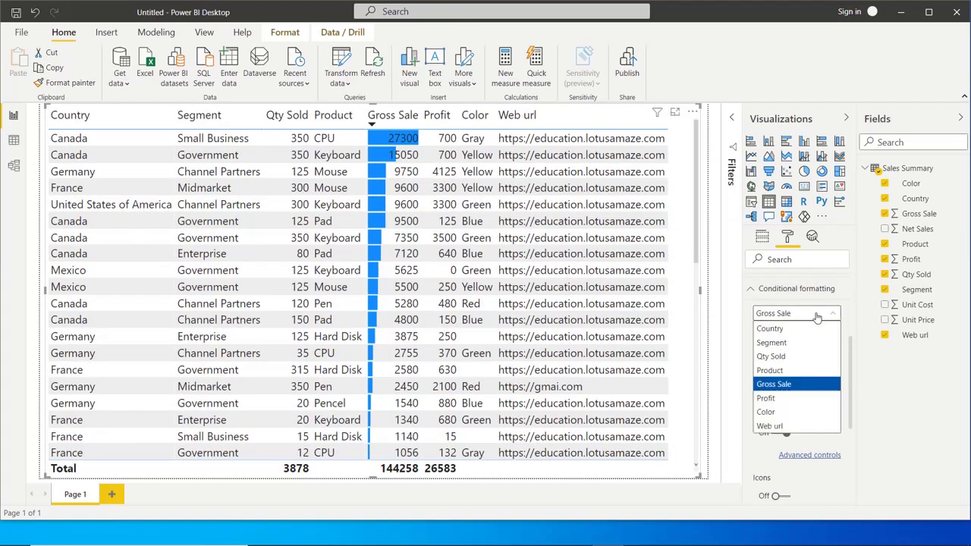
click(771, 328)
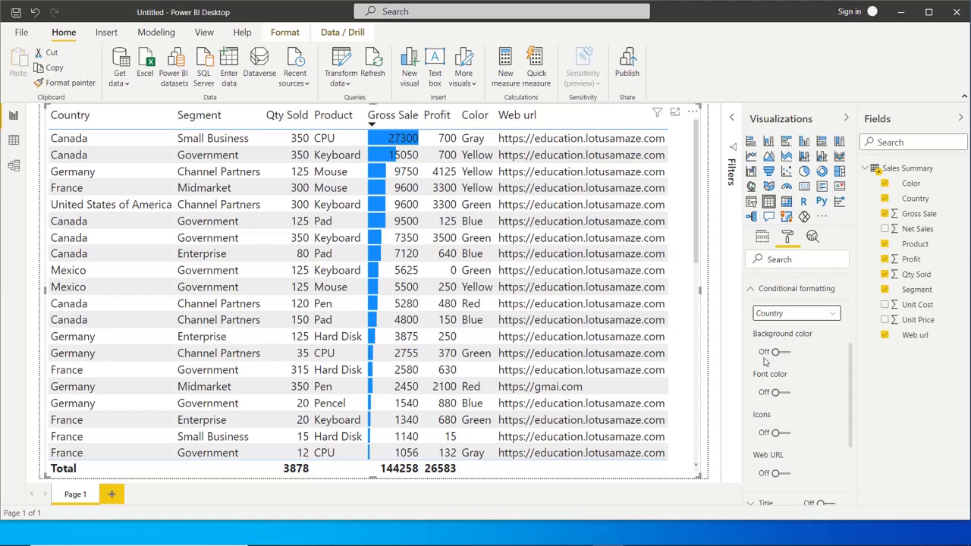
click(787, 358)
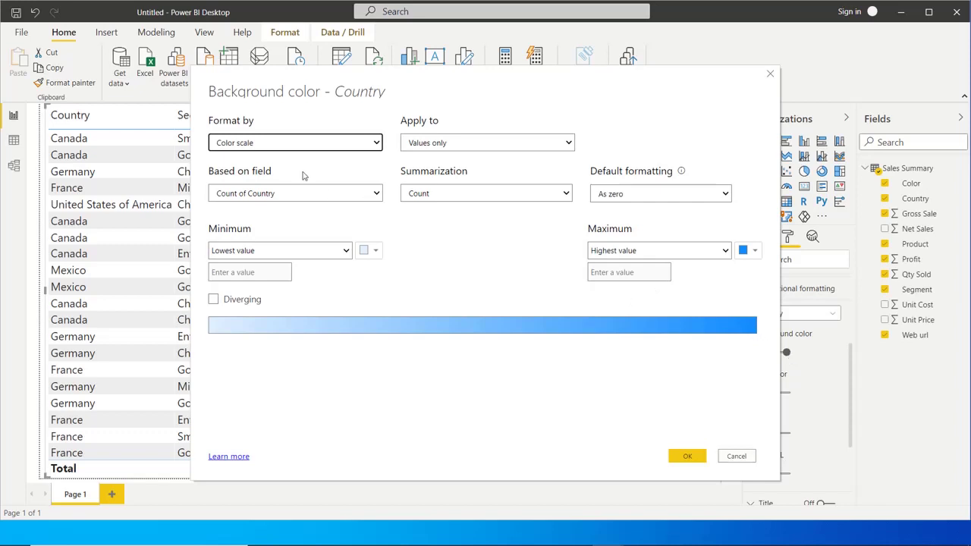
click(314, 143)
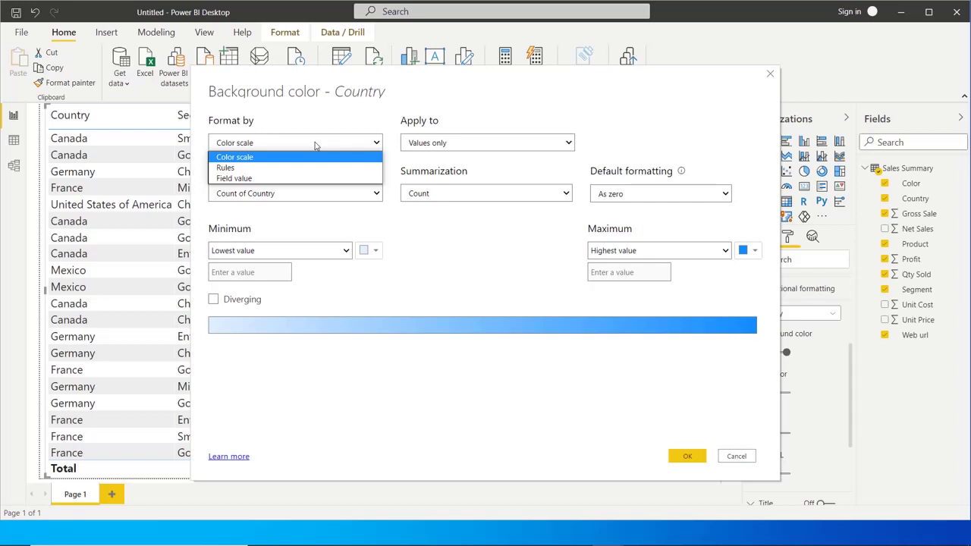
click(316, 144)
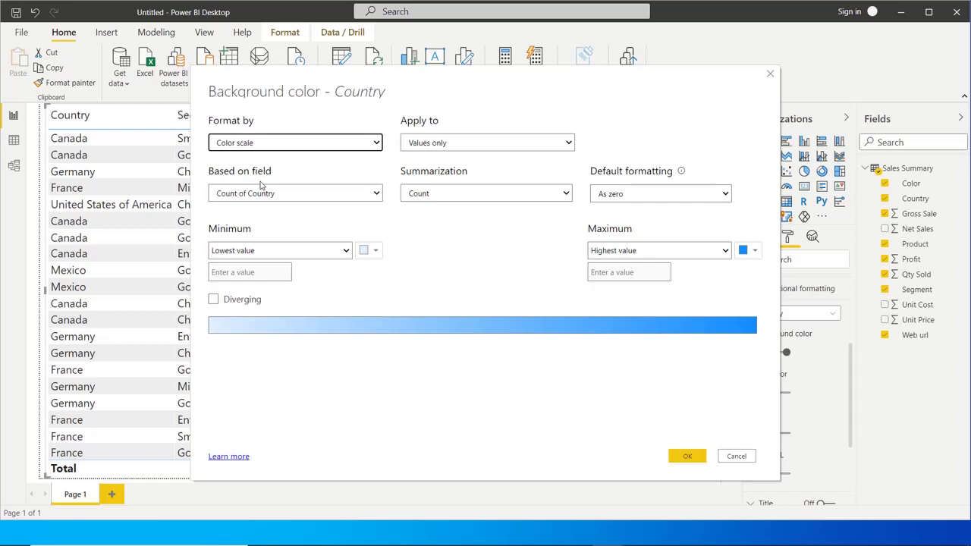
click(287, 196)
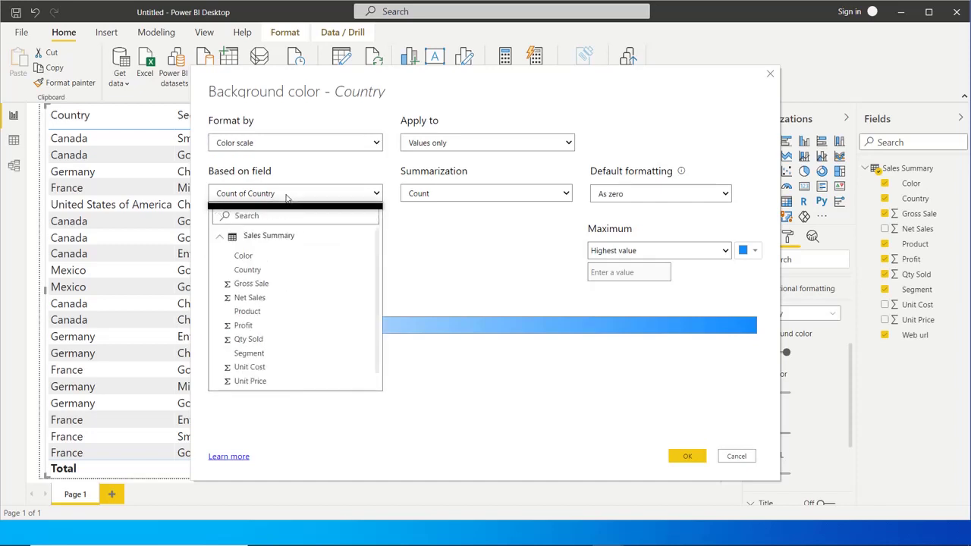
click(253, 340)
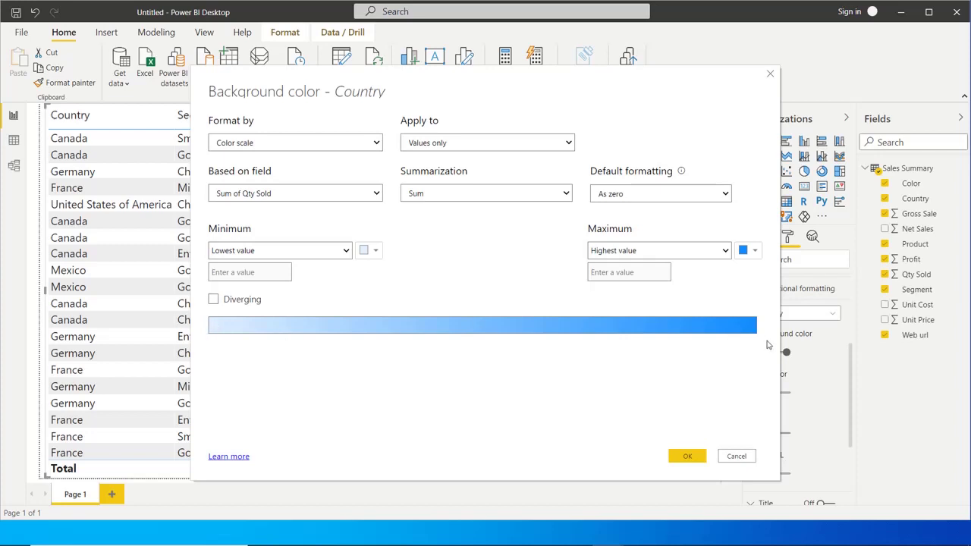
Make the color scale diverging, with a light orange minimum color and a red maximum color
click(373, 252)
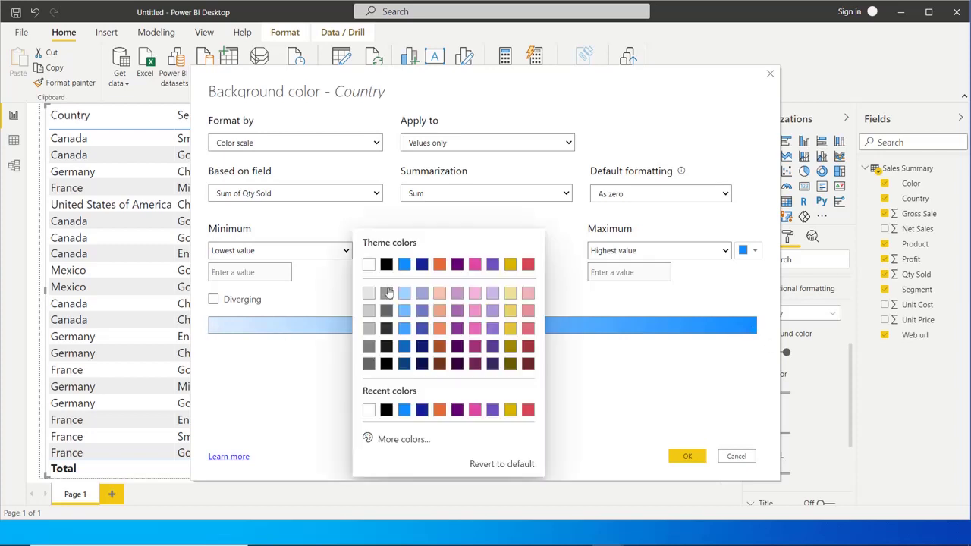
click(440, 296)
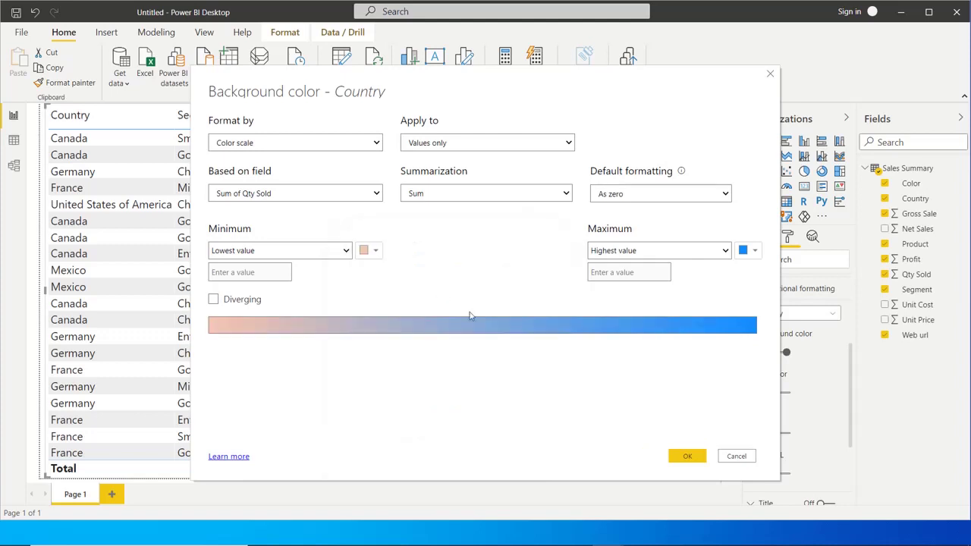
click(753, 254)
click(743, 265)
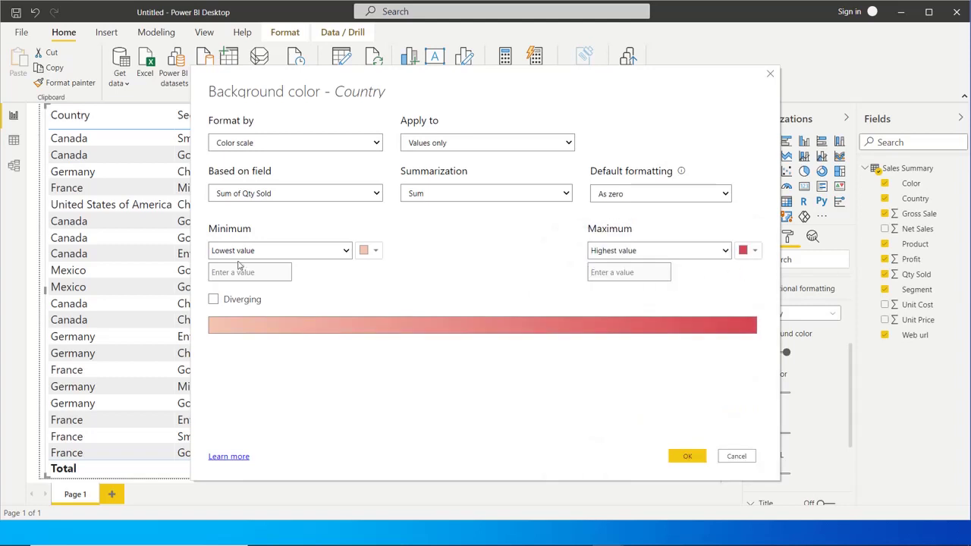
click(214, 301)
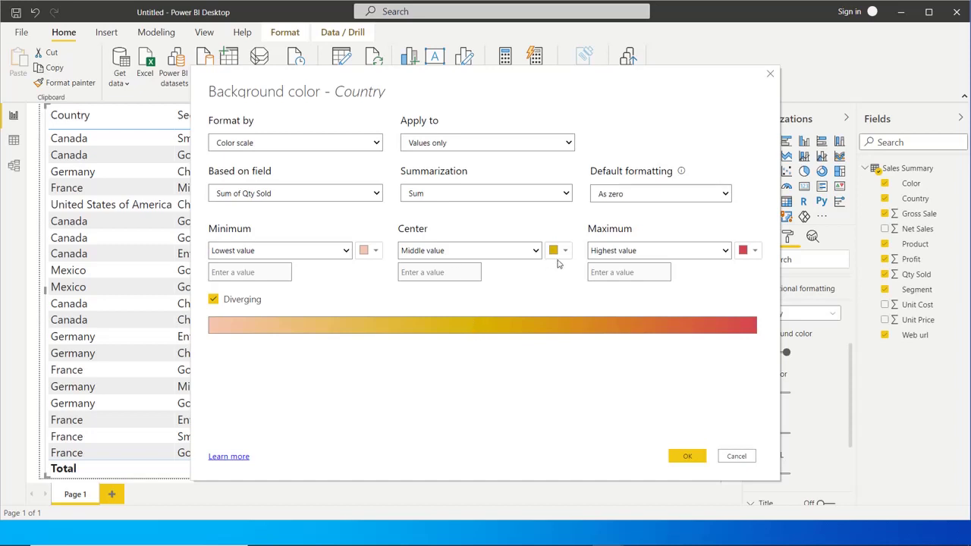
Try the Custom option for the color scale's minimum, center and maximum
click(346, 250)
click(280, 277)
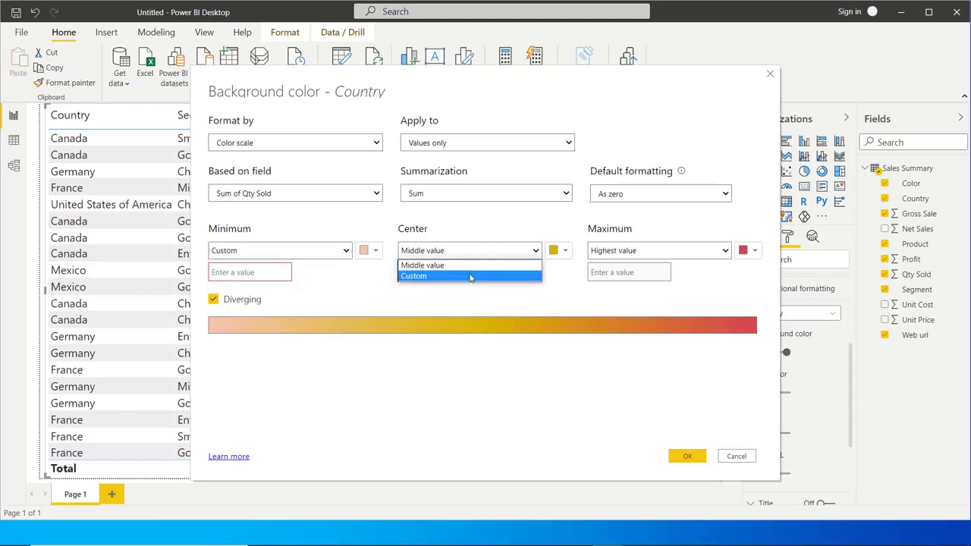
click(476, 275)
click(603, 250)
click(603, 277)
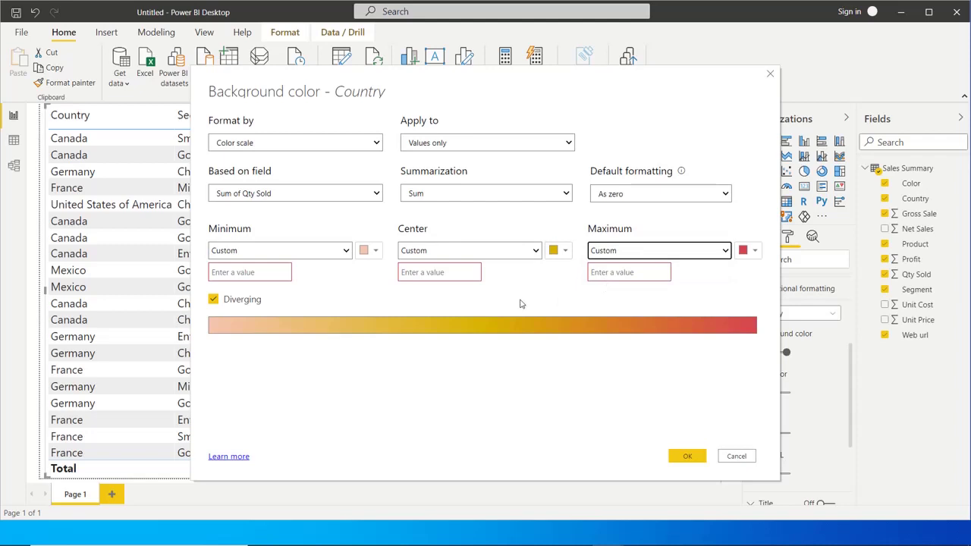
Return the color scale's center to Middle value and its maximum to Highest value
click(345, 251)
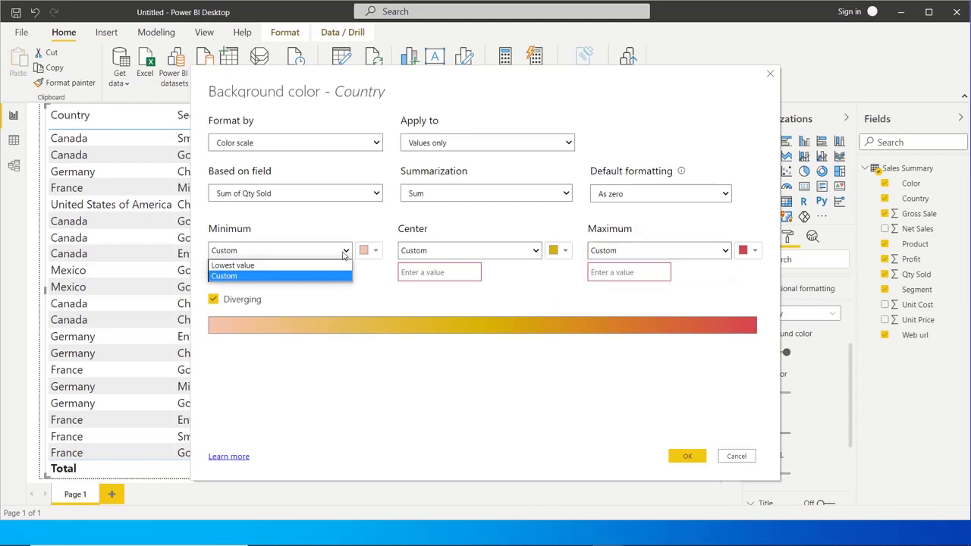
click(321, 256)
click(440, 252)
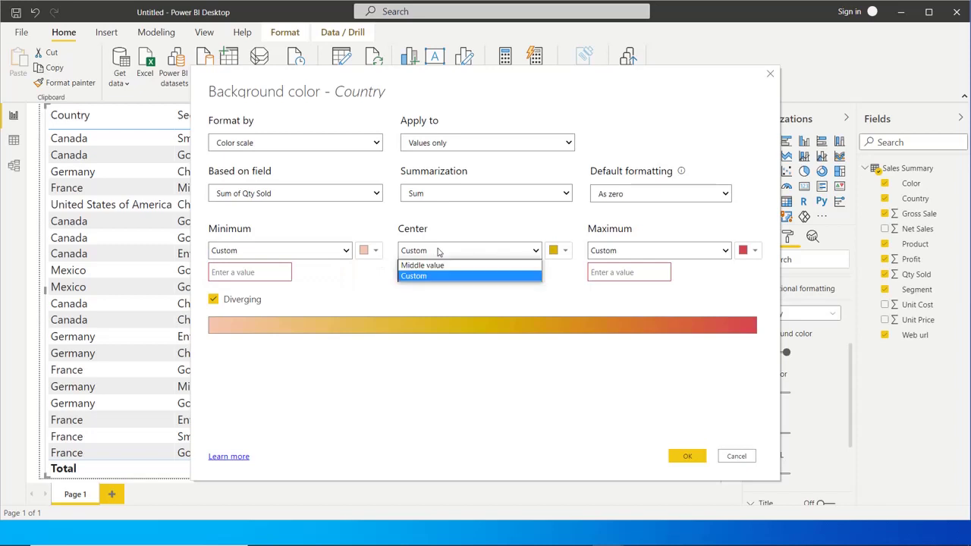
click(451, 262)
click(606, 251)
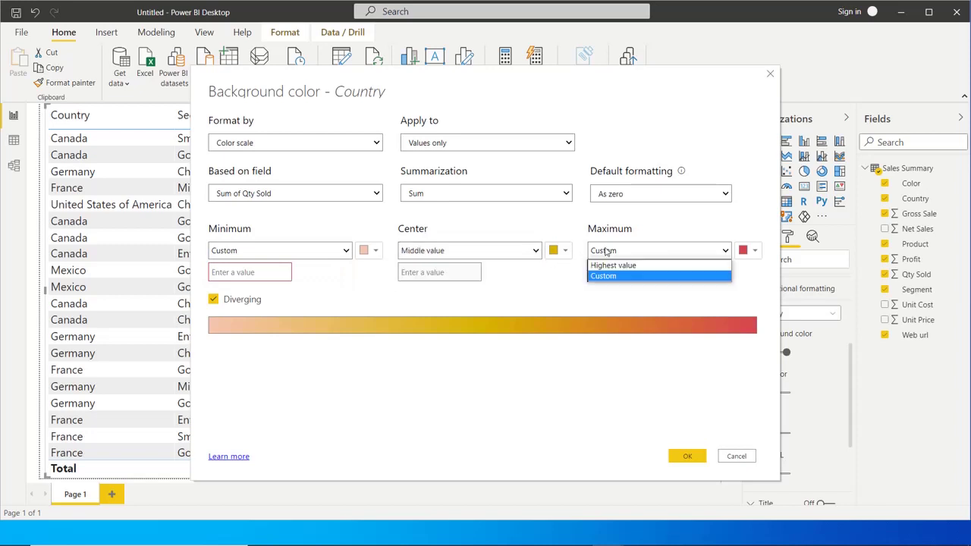
click(606, 263)
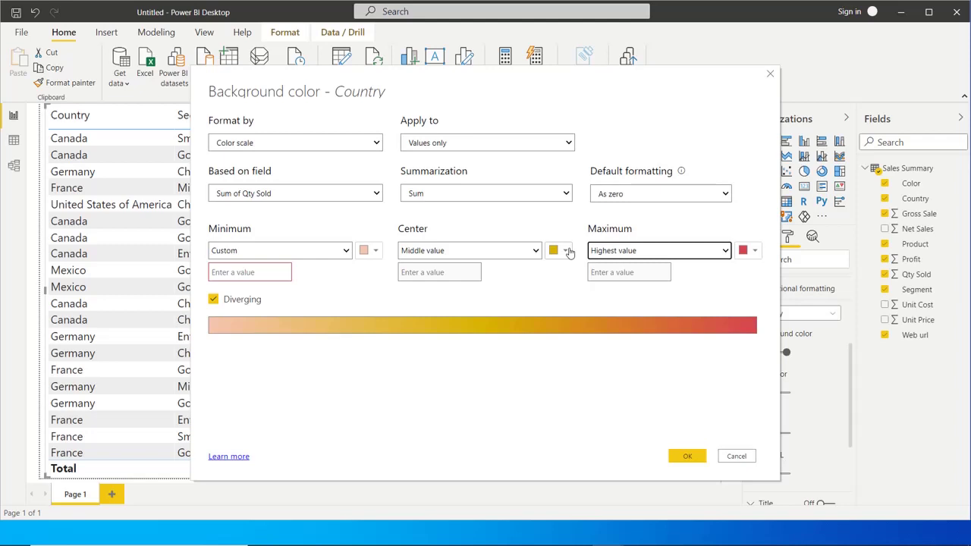
Try Don't format and Specific color as default formatting, return it to As zero, and apply the Country color scale
click(633, 197)
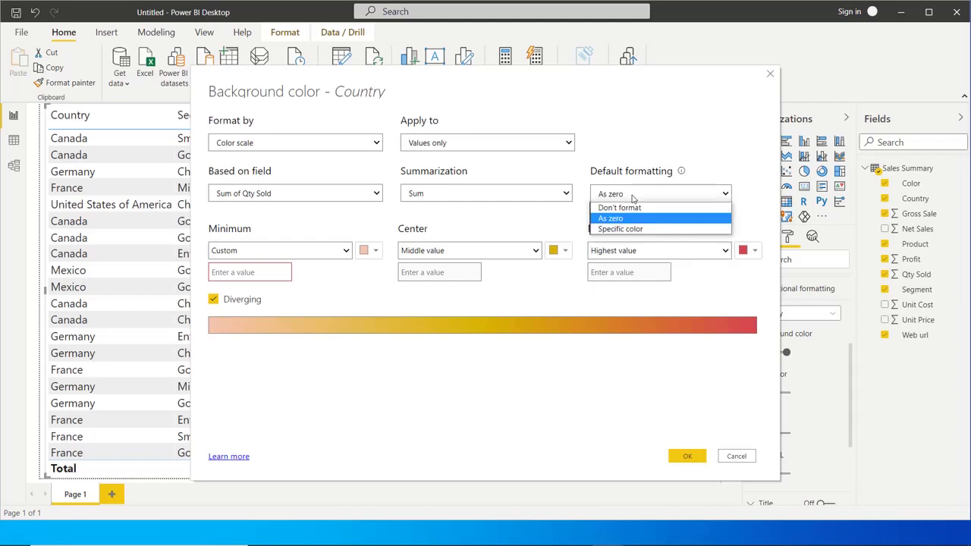
click(620, 208)
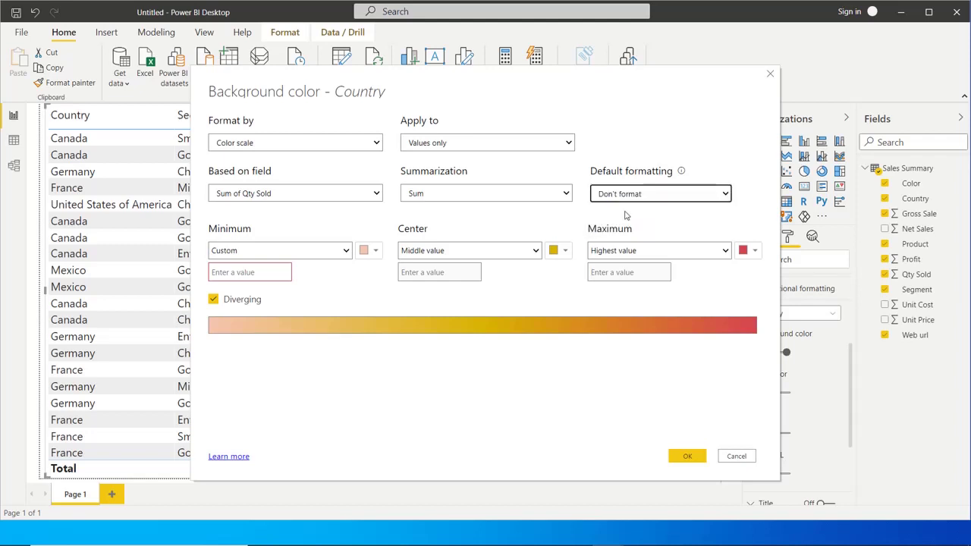
click(643, 195)
click(632, 229)
click(667, 195)
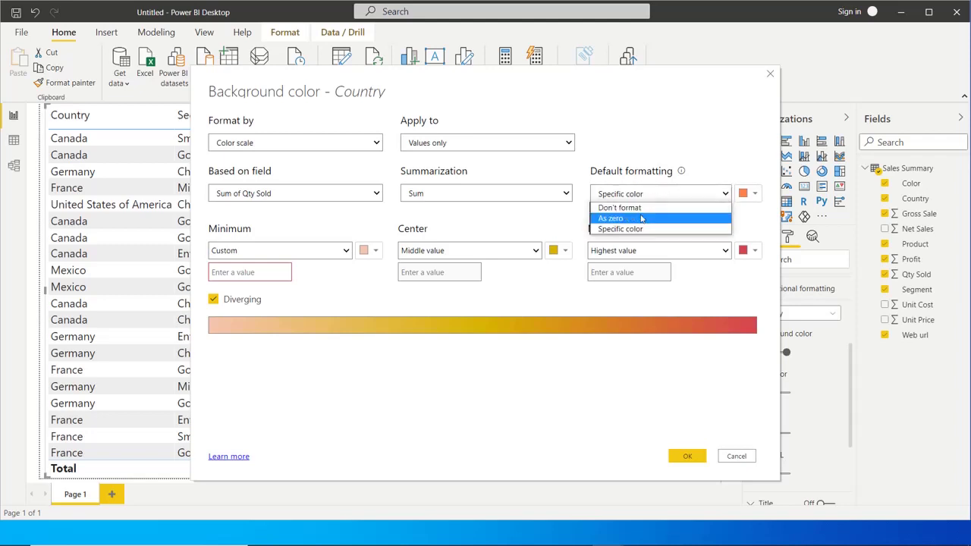
click(641, 218)
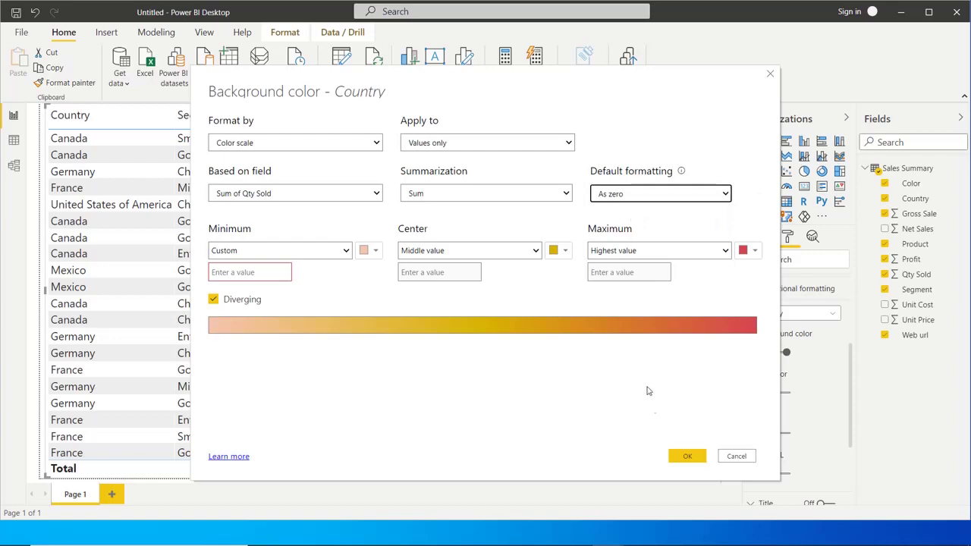
click(687, 457)
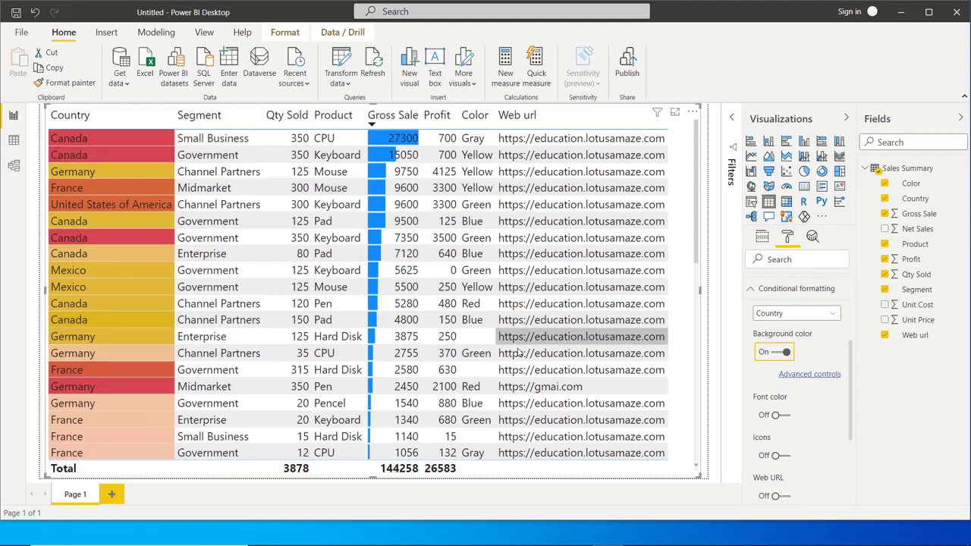
Reopen the Country column's background color settings and change the formatting method to Rules
click(803, 374)
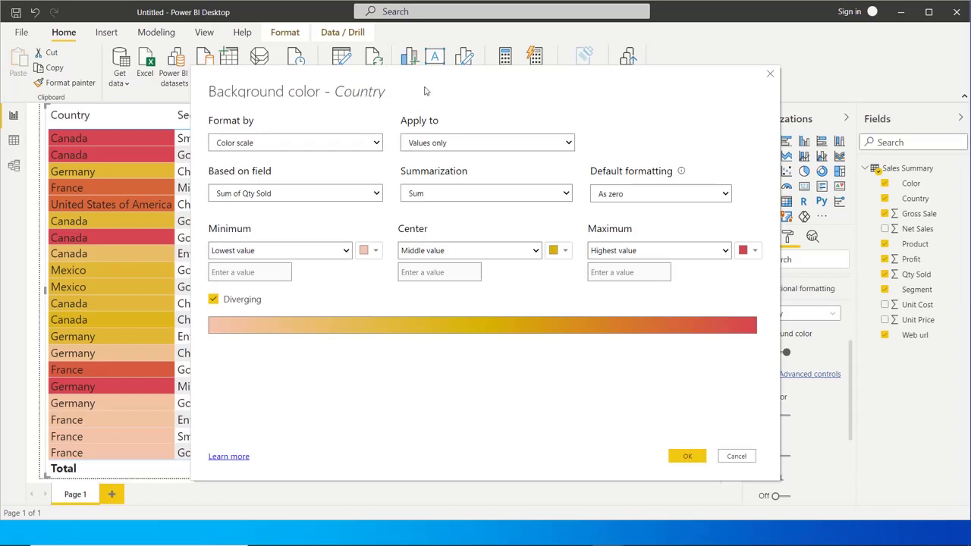
drag(390, 79, 520, 92)
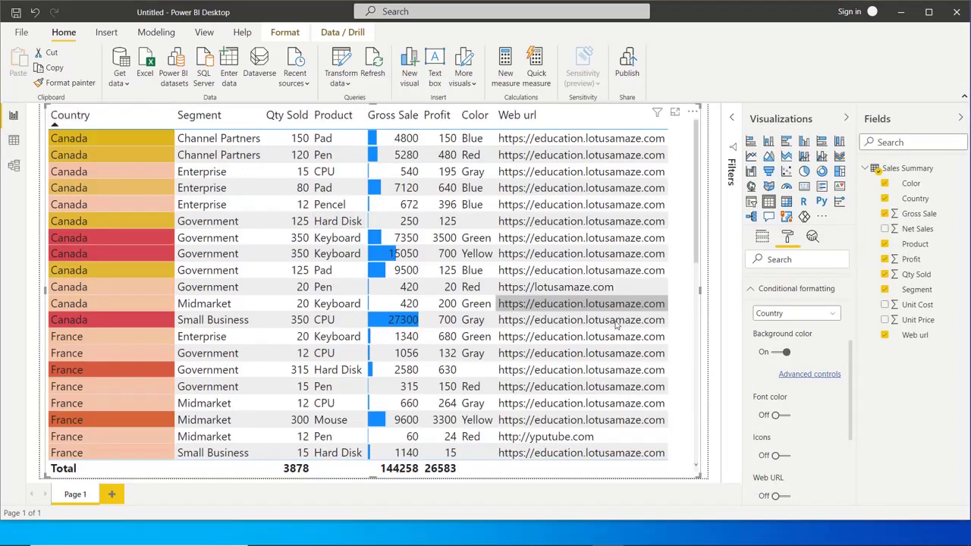
click(815, 376)
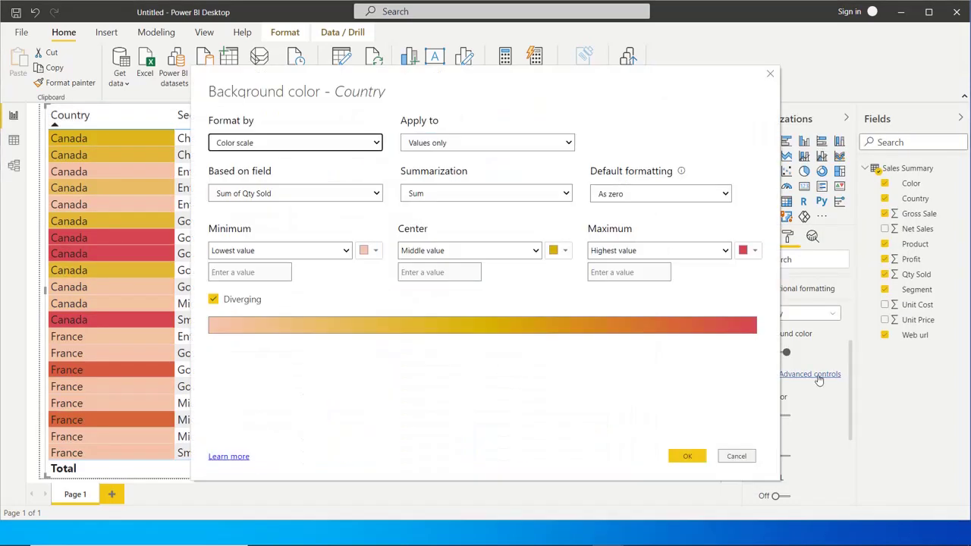
click(408, 90)
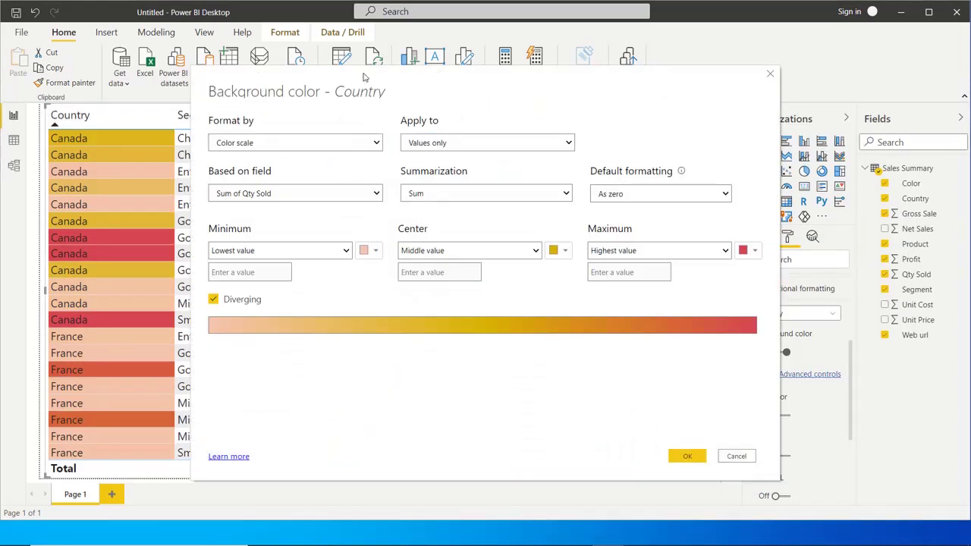
drag(364, 77, 489, 92)
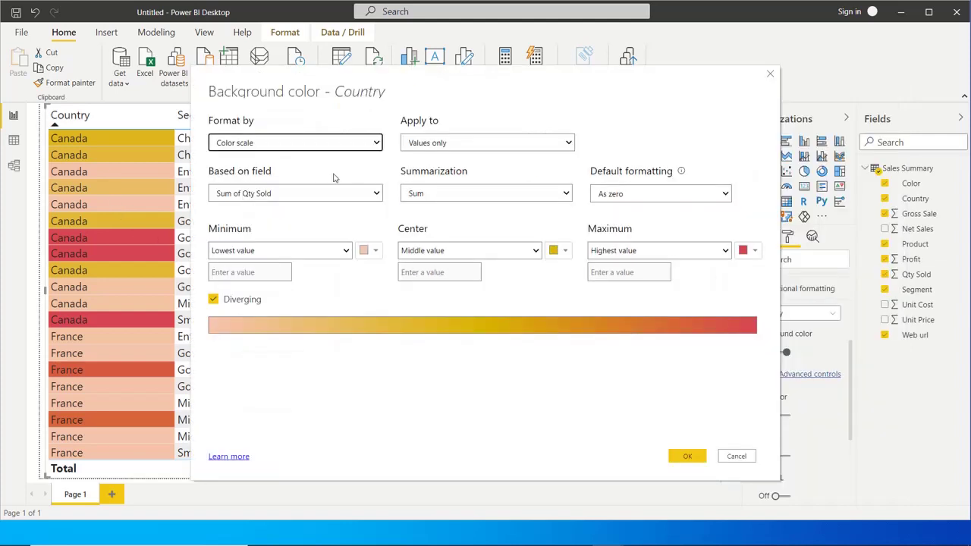
click(269, 143)
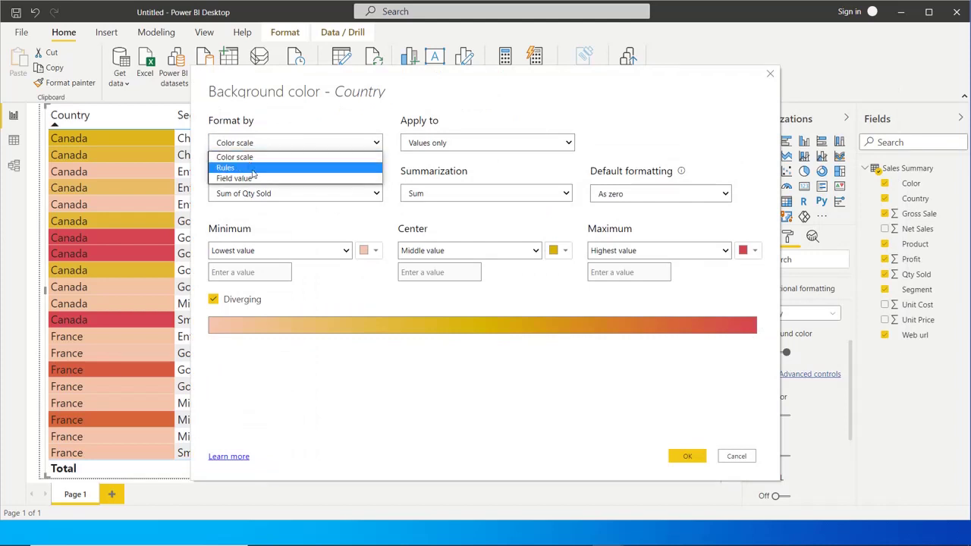
click(254, 169)
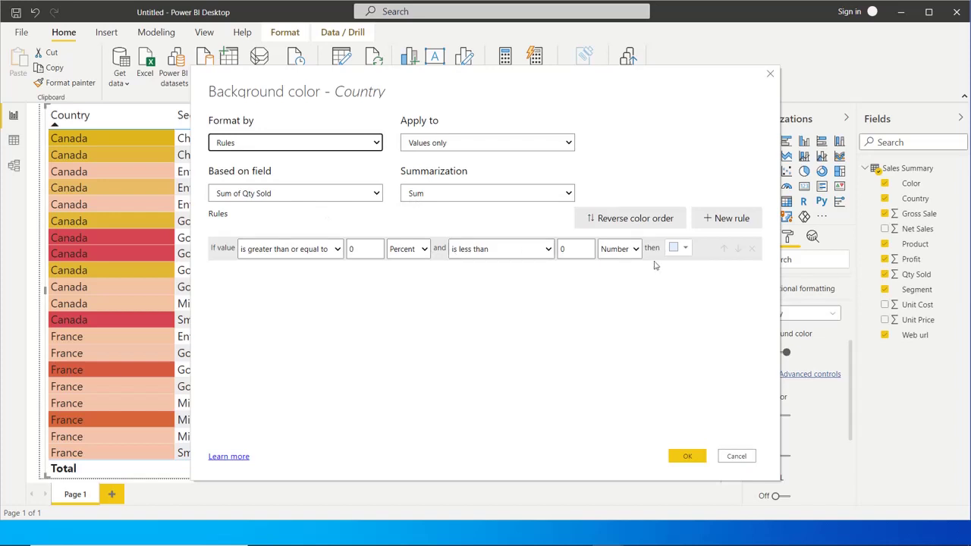
Add extra blank rules below the first one and delete them again
click(710, 224)
click(710, 224)
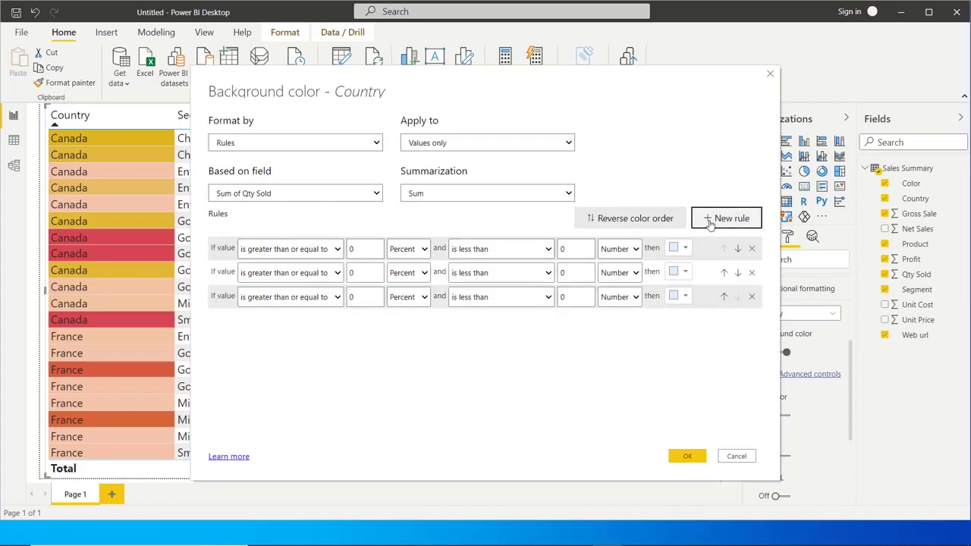
click(710, 224)
click(752, 273)
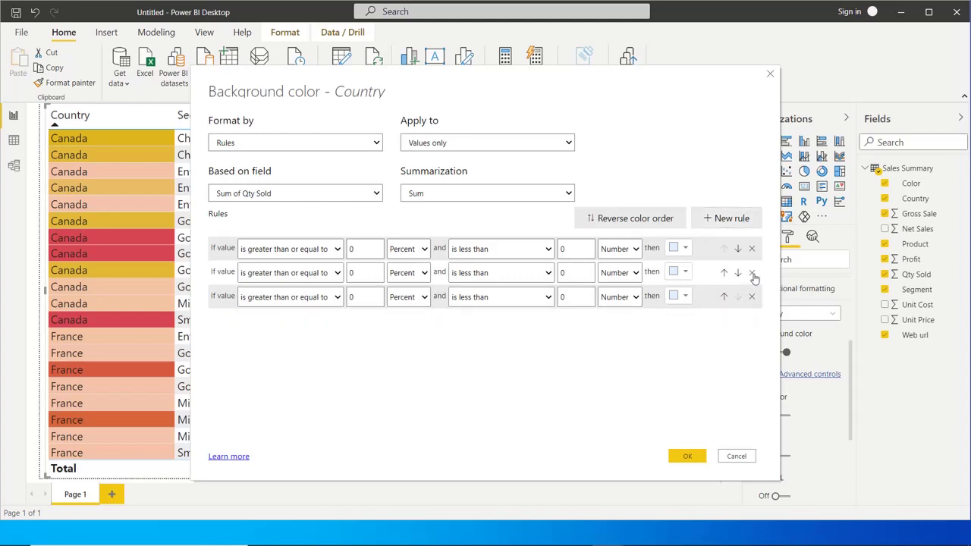
click(752, 274)
click(752, 273)
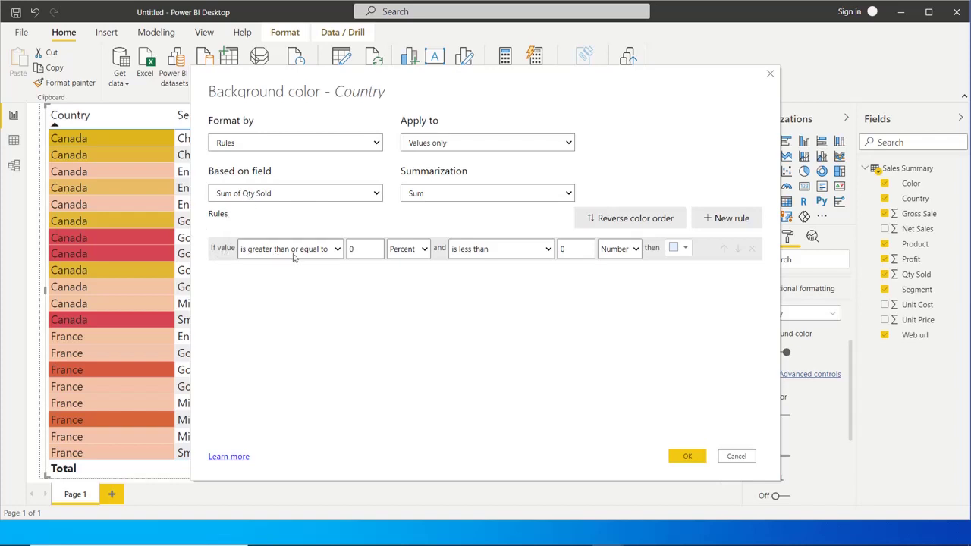
Define the first rule for Qty Sold values greater than or equal to 150 Number and less than 300 Number
double_click(354, 249)
text(150)
click(424, 252)
click(416, 263)
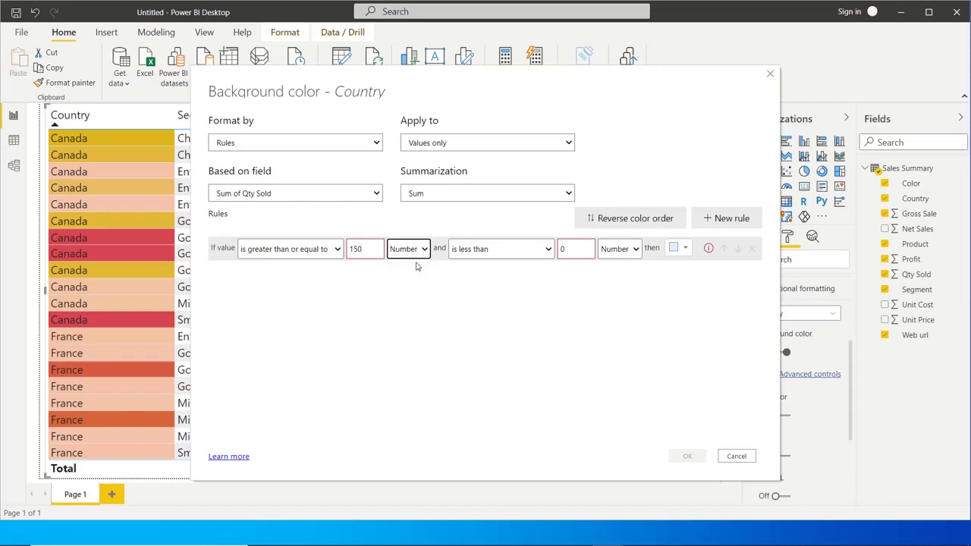
click(566, 248)
double_click(566, 248)
text(300)
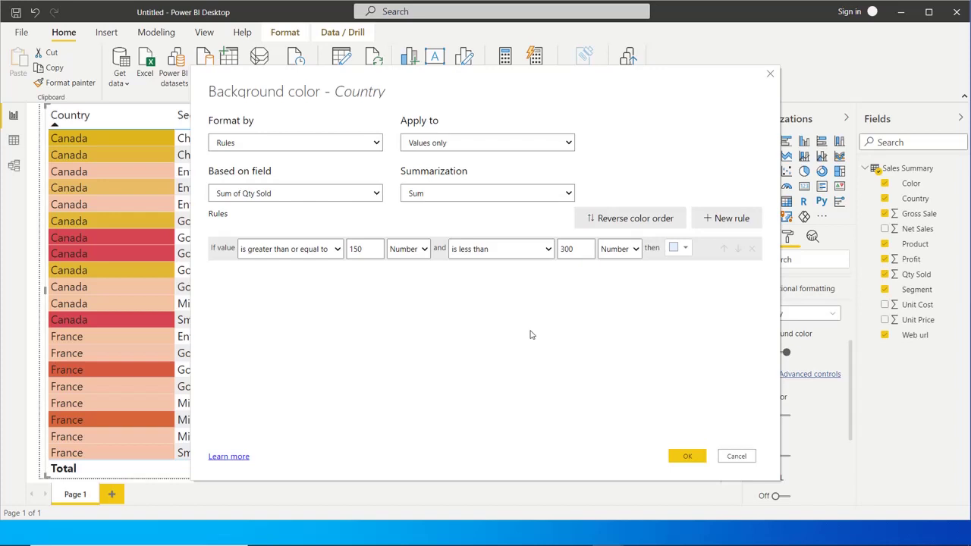
Add a second rule for Qty Sold values greater than or equal to 300 Number and less than 1000 Number
click(717, 222)
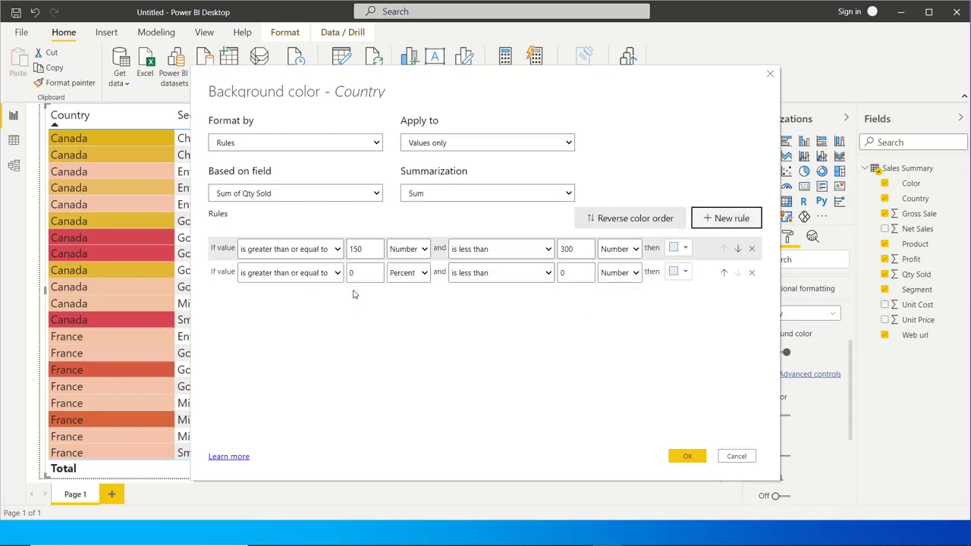
click(354, 273)
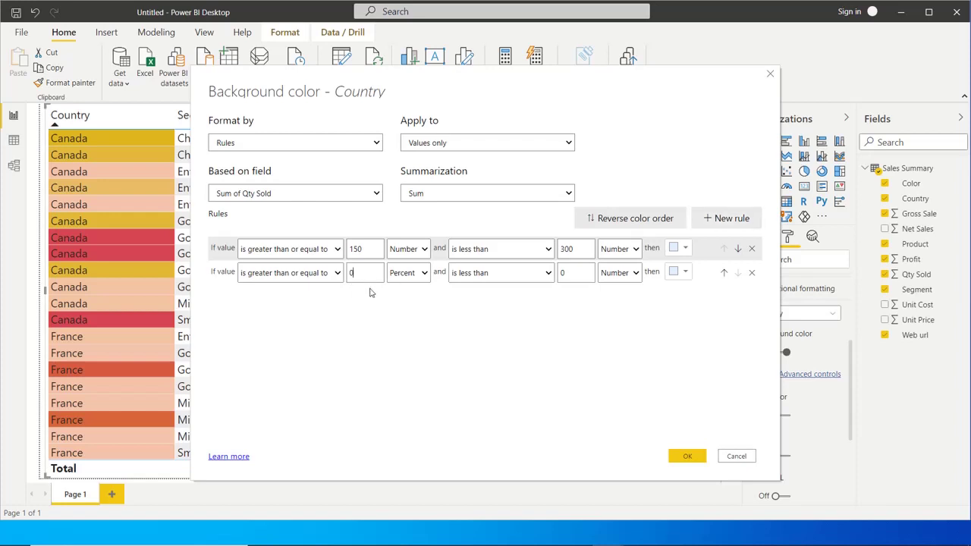
key(BackSpace)
text(301)
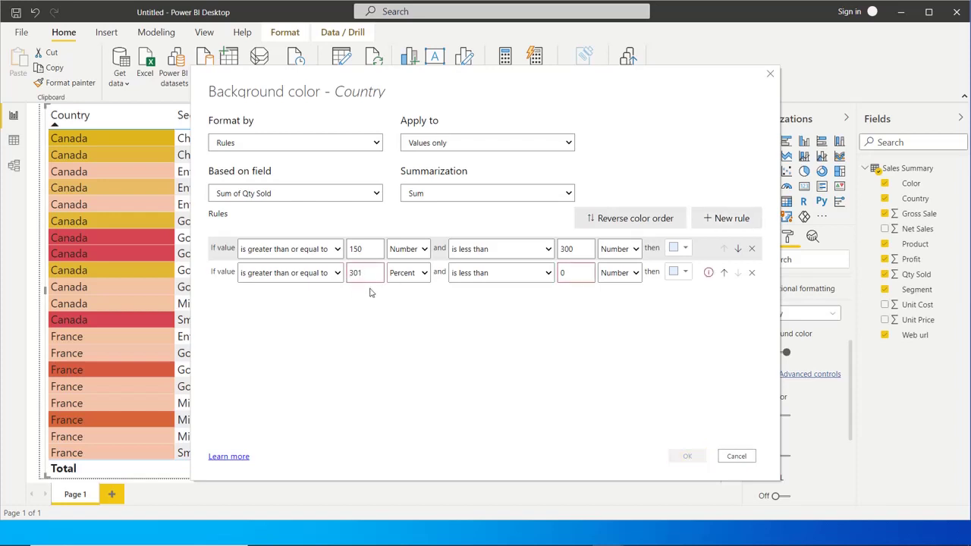
click(408, 272)
click(402, 288)
click(483, 273)
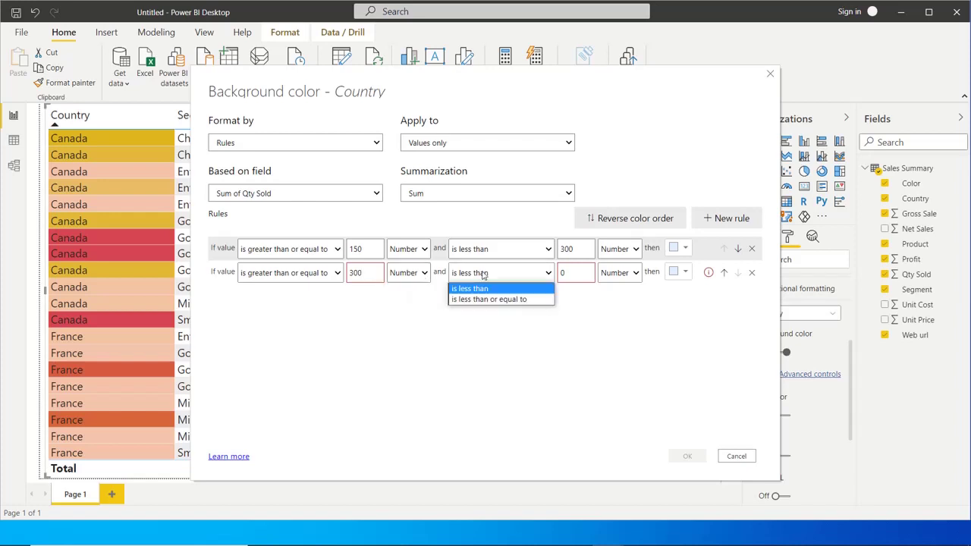
click(482, 275)
key(Tab)
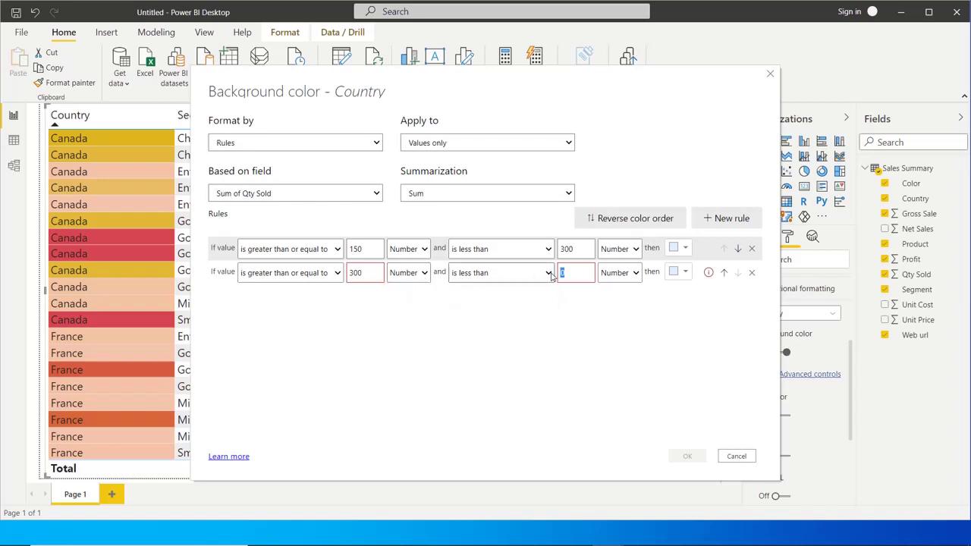
text(1000)
Color the 150–300 rule dark purple and the 300–1000 rule medium indigo, and apply the Country background rules
click(680, 251)
click(685, 269)
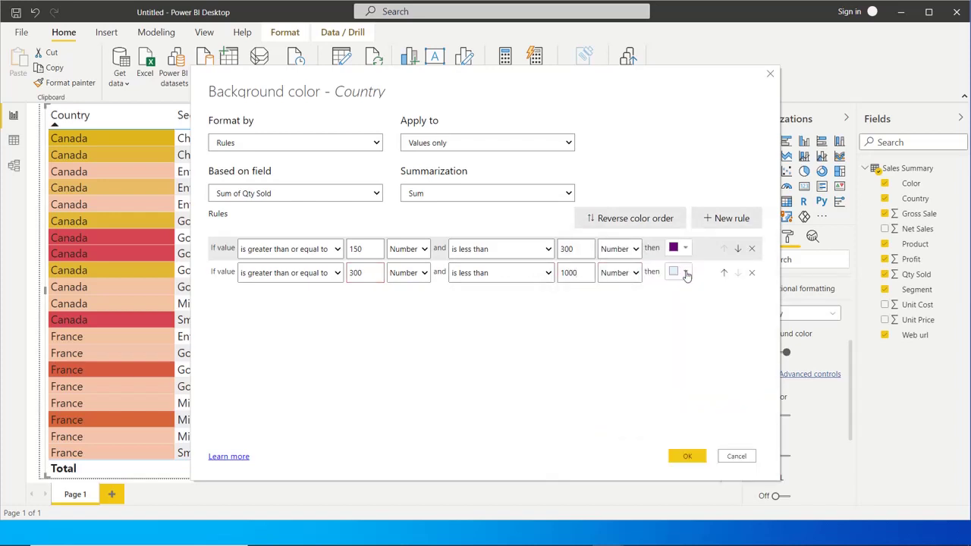
click(683, 271)
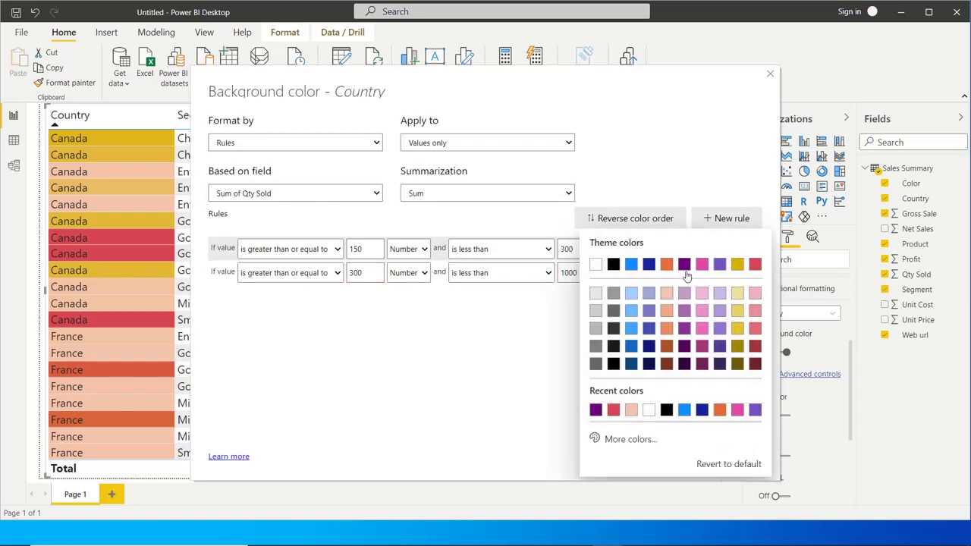
click(647, 326)
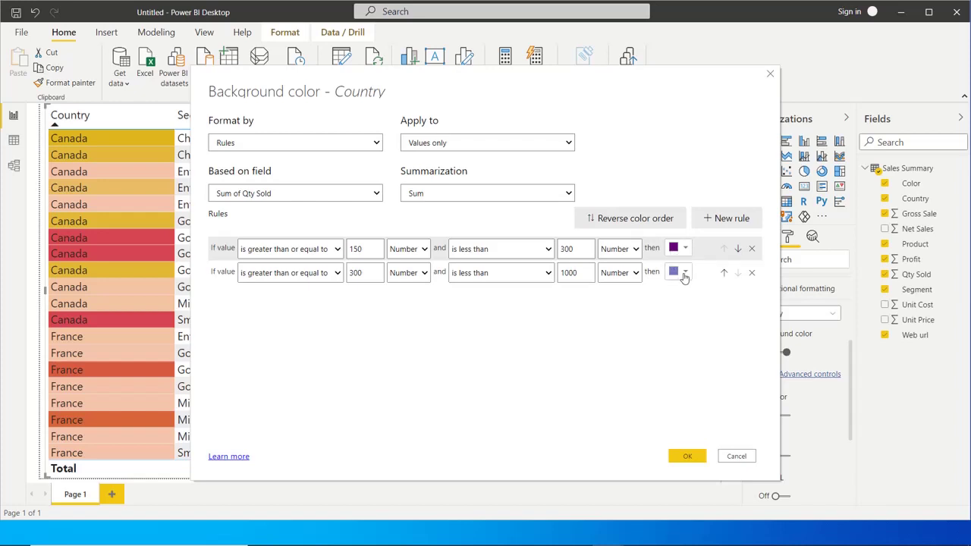
click(683, 458)
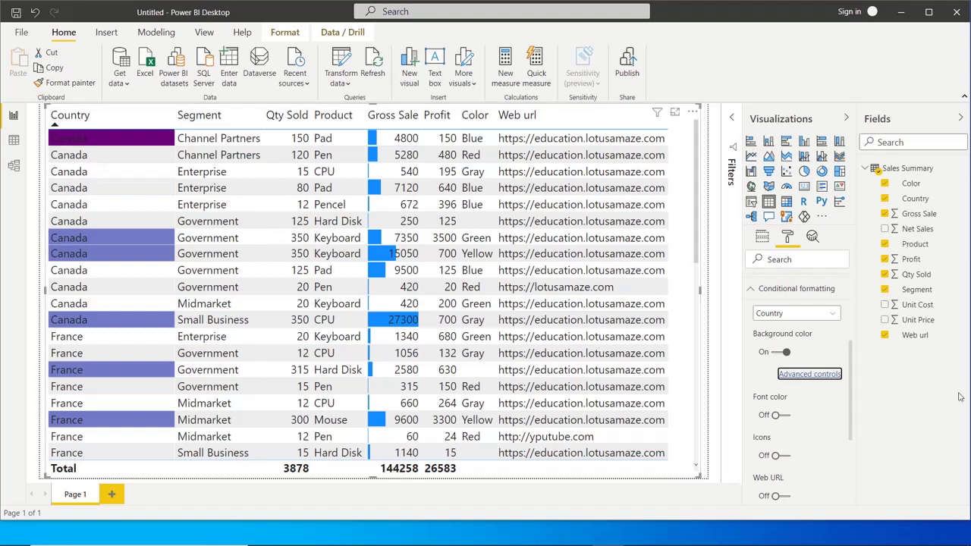
Reopen the Country column's background color settings to review both rules
click(809, 374)
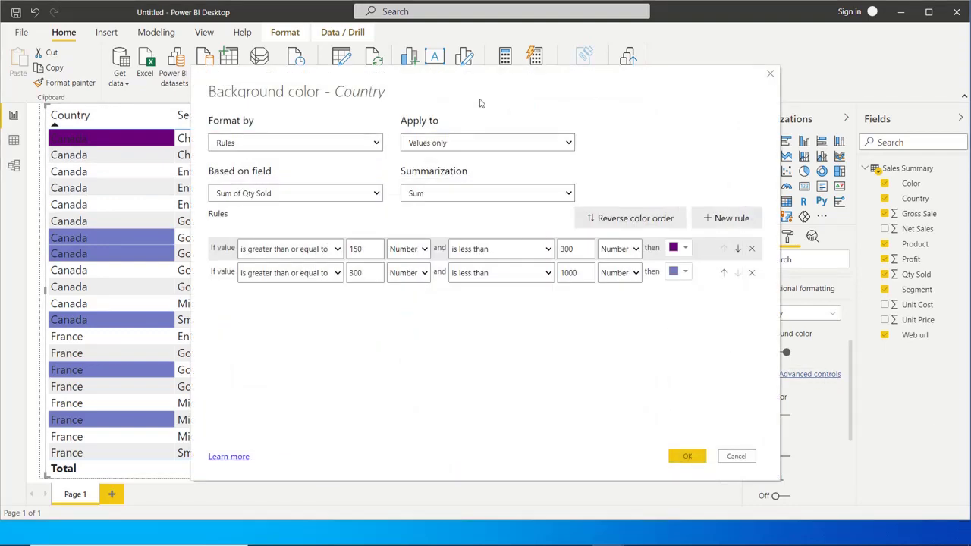
drag(424, 84, 549, 92)
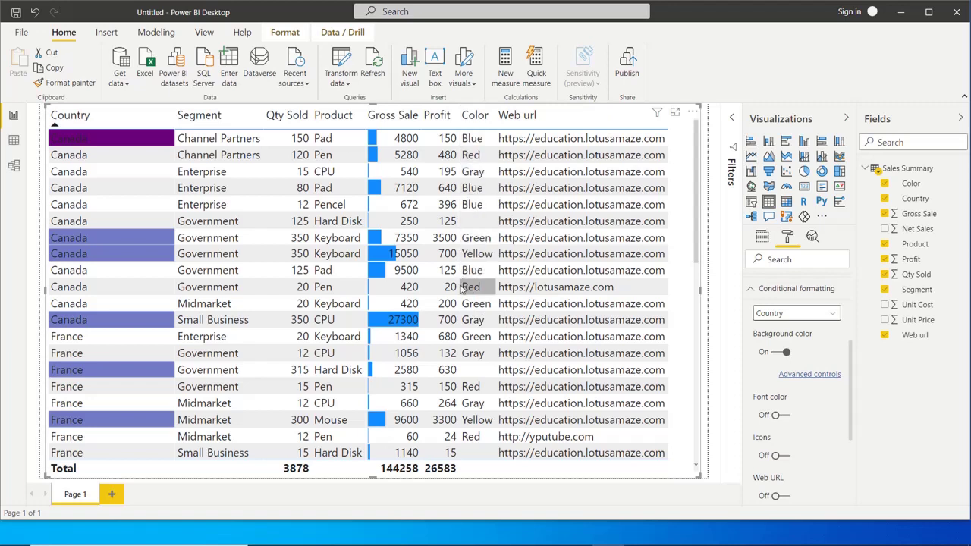
Turn on background color for the Color column, formatted by Field value based on First Color, and apply it
click(789, 313)
click(770, 414)
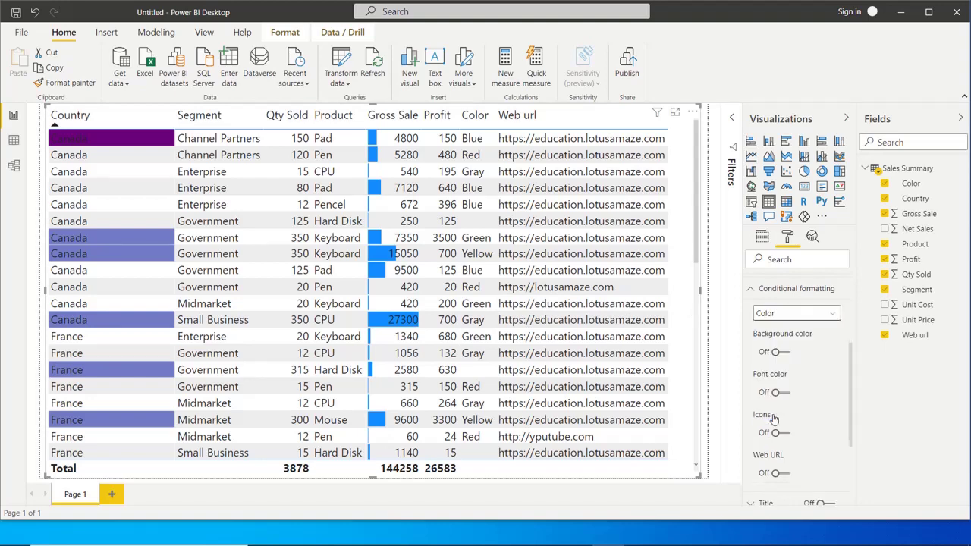
click(786, 353)
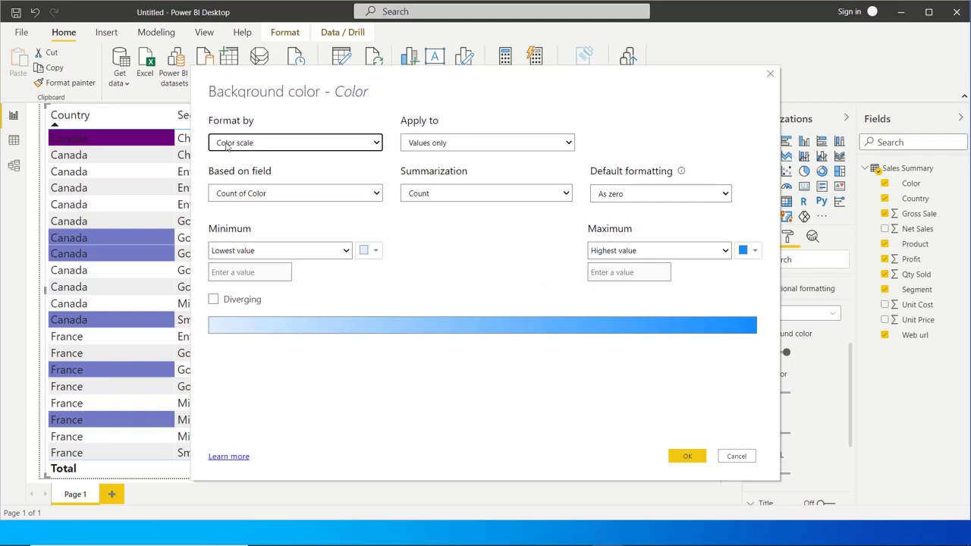
click(226, 145)
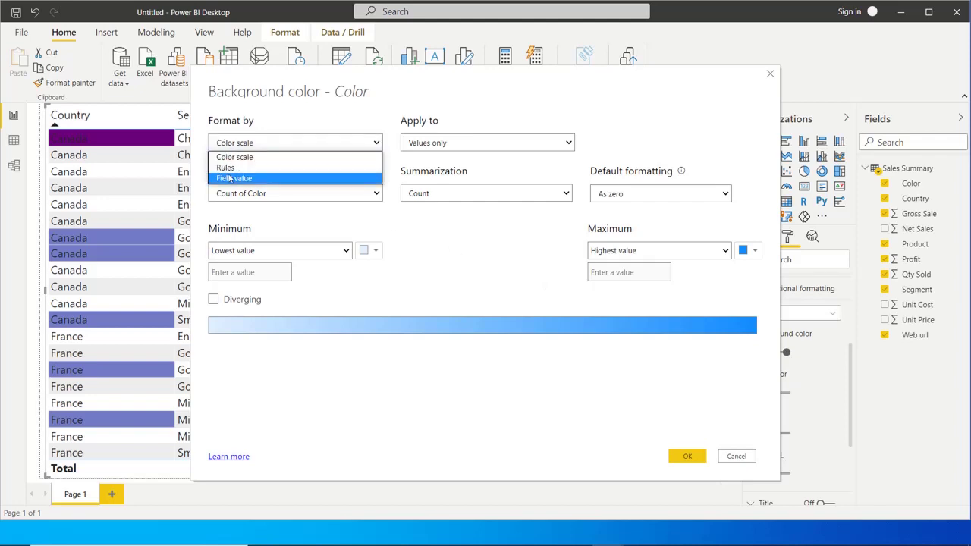
click(230, 179)
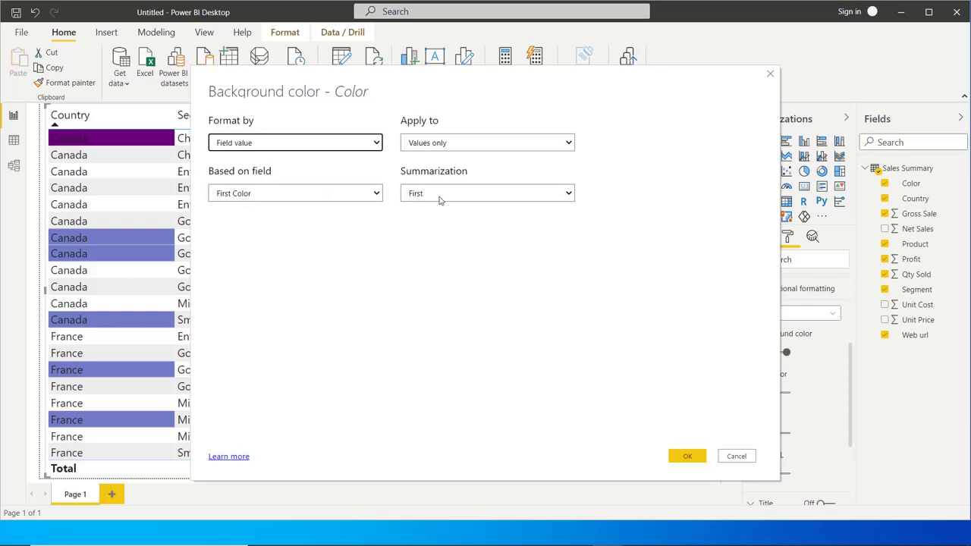
click(686, 457)
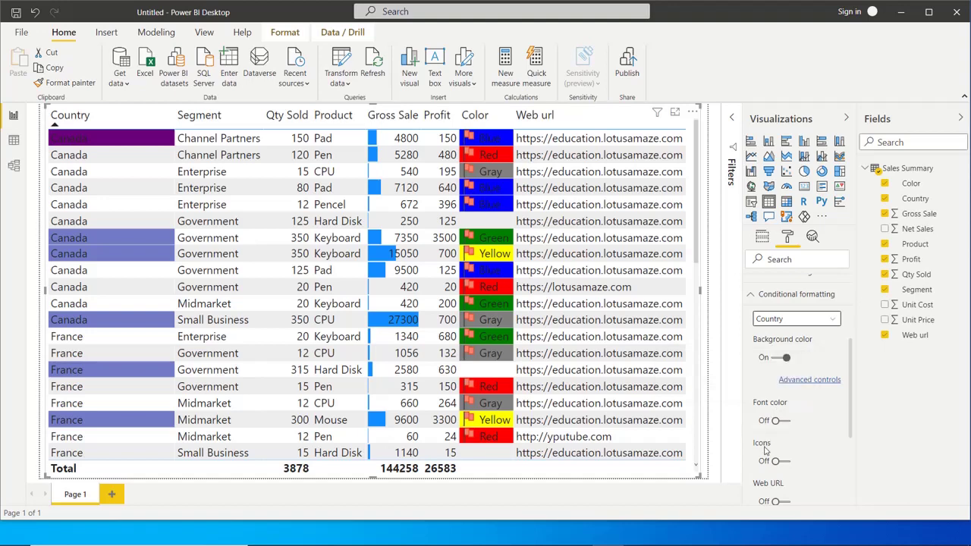
Turn on icons for the Qty Sold column and accept the default icon rules in their advanced settings
click(787, 323)
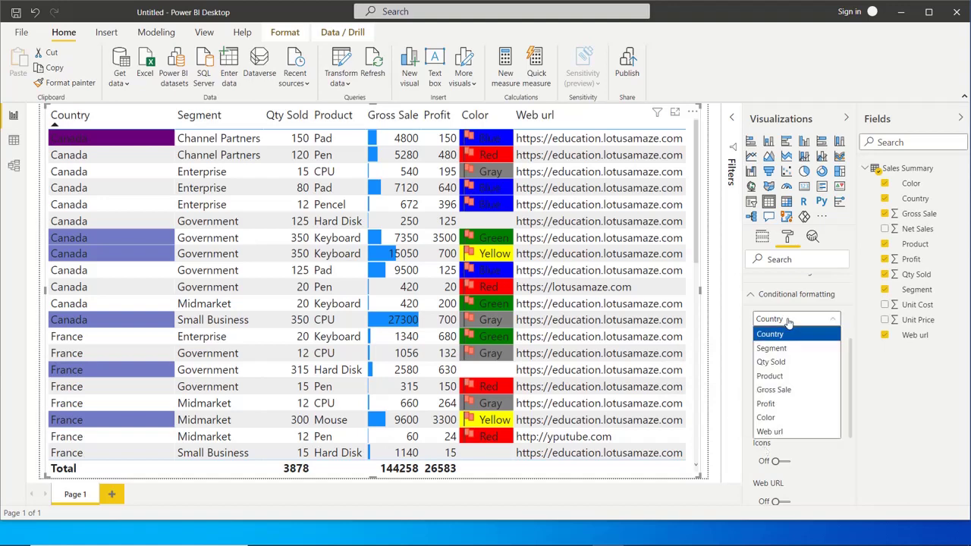
click(775, 362)
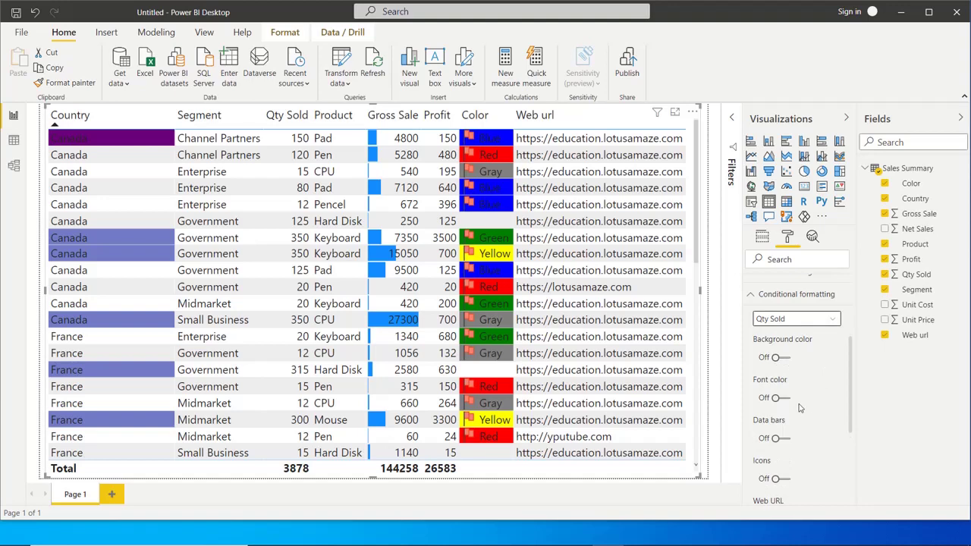
click(788, 481)
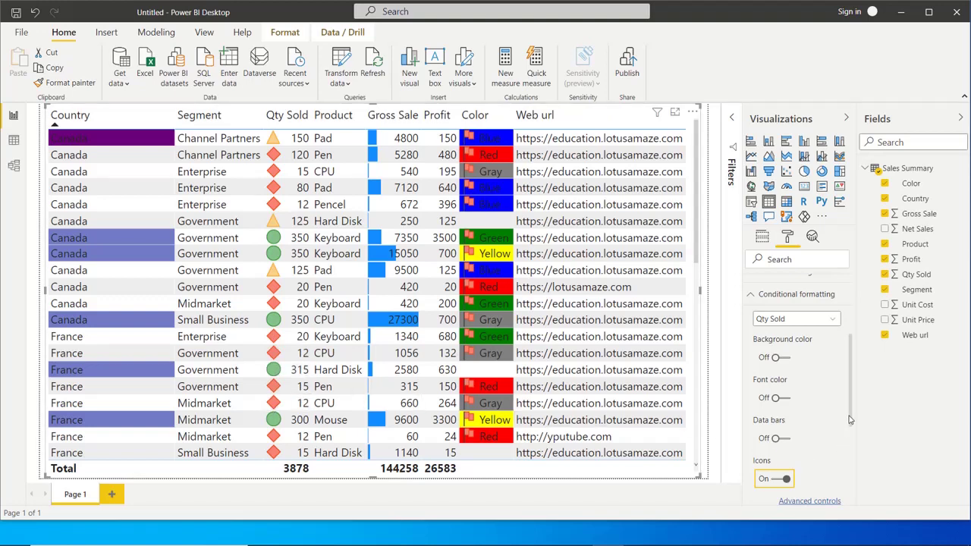
drag(851, 419, 850, 437)
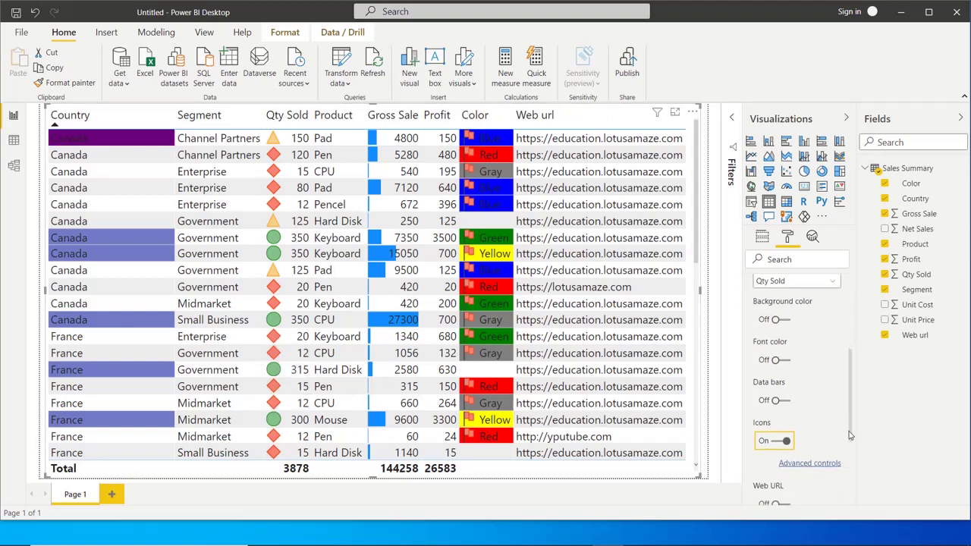
click(816, 466)
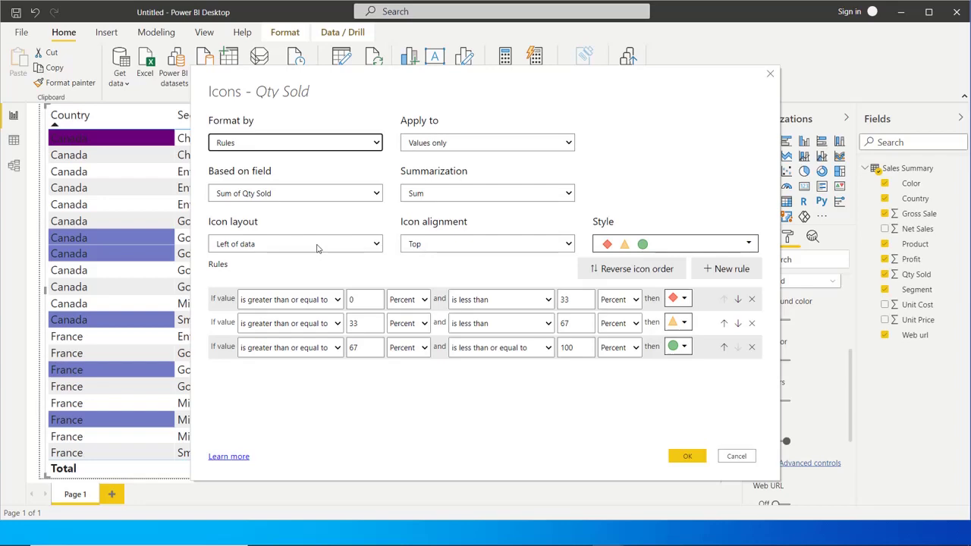
click(687, 457)
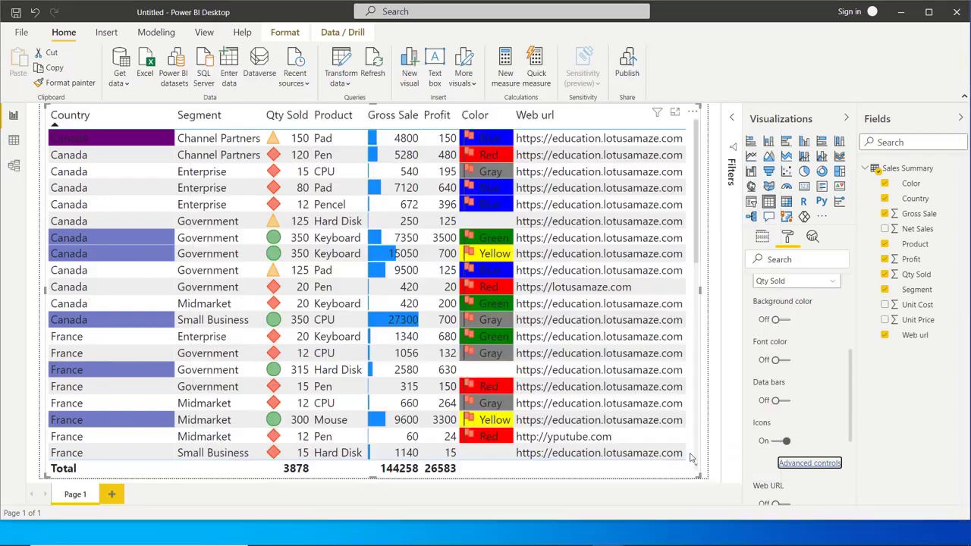
Change the Qty Sold rule icons to a red flag, a black flag and a red cross, in rule order, and apply them
click(810, 464)
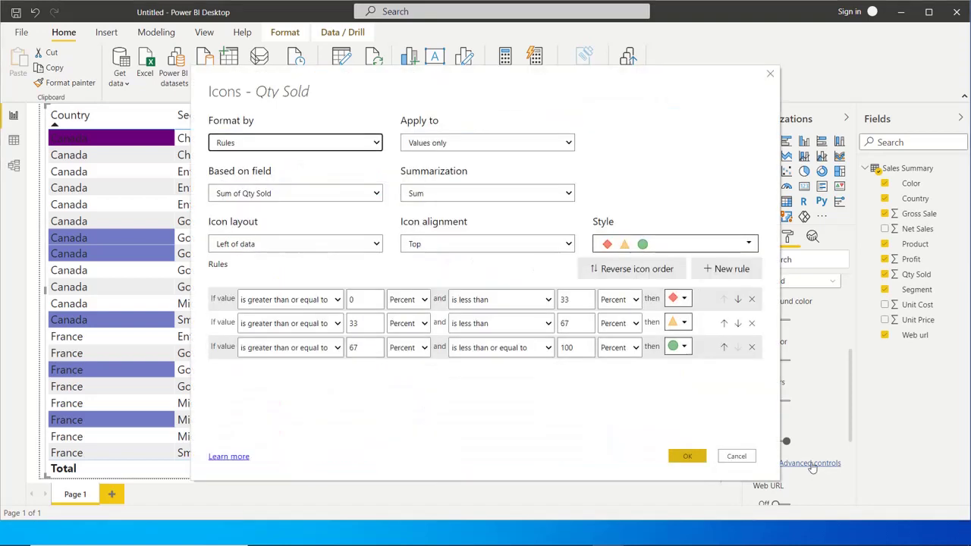
click(684, 300)
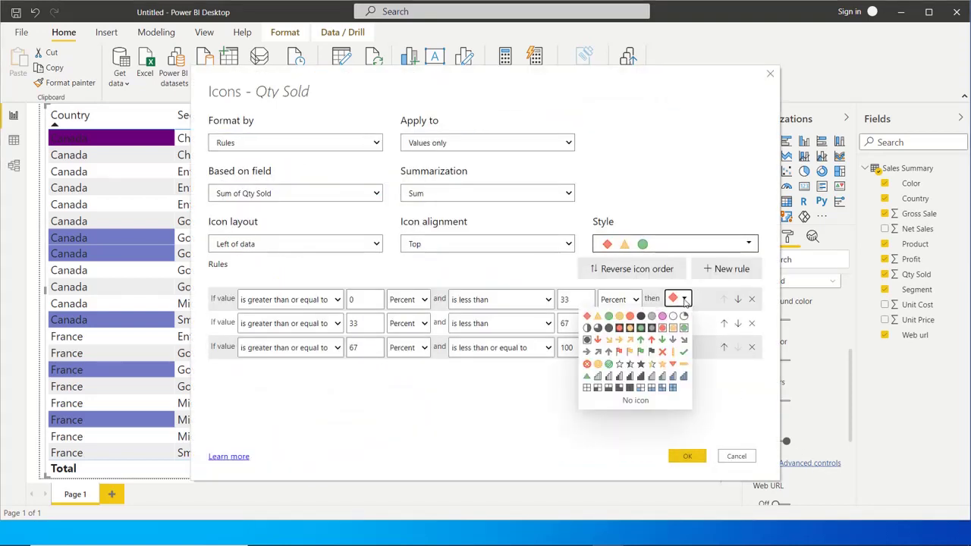
click(620, 351)
click(684, 324)
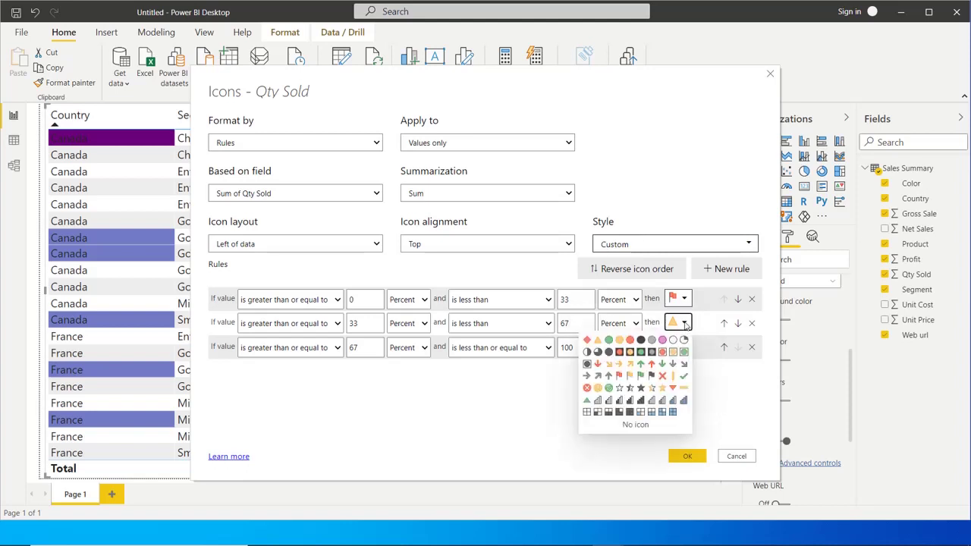
click(651, 376)
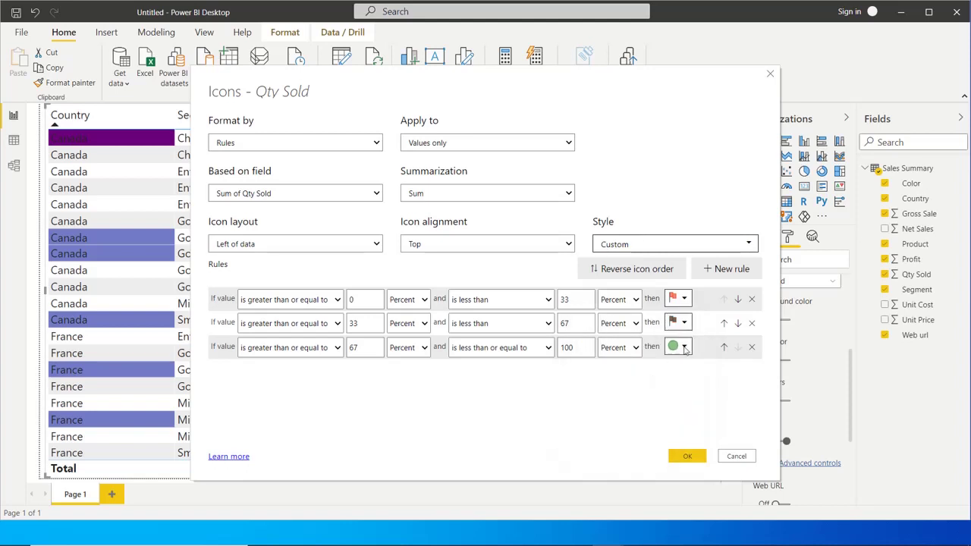
click(683, 347)
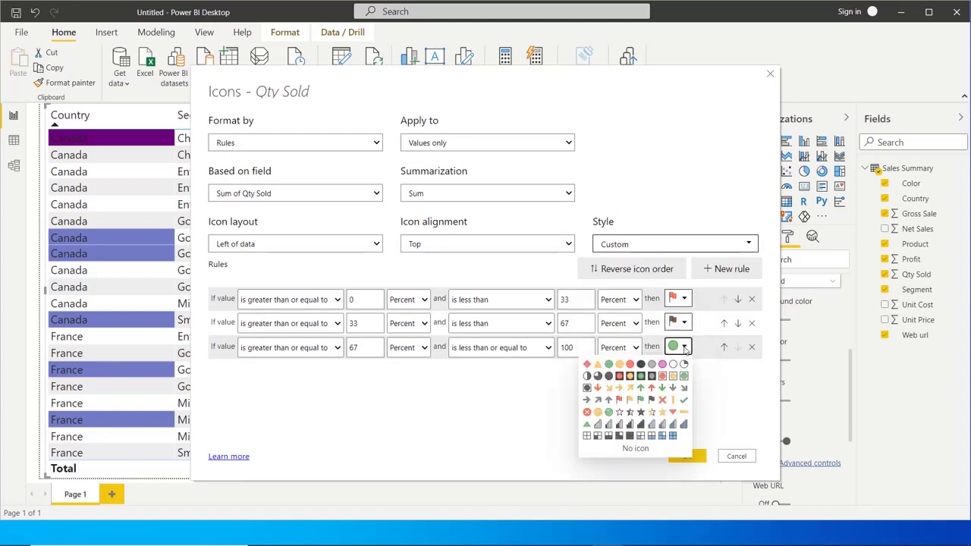
click(662, 399)
click(687, 456)
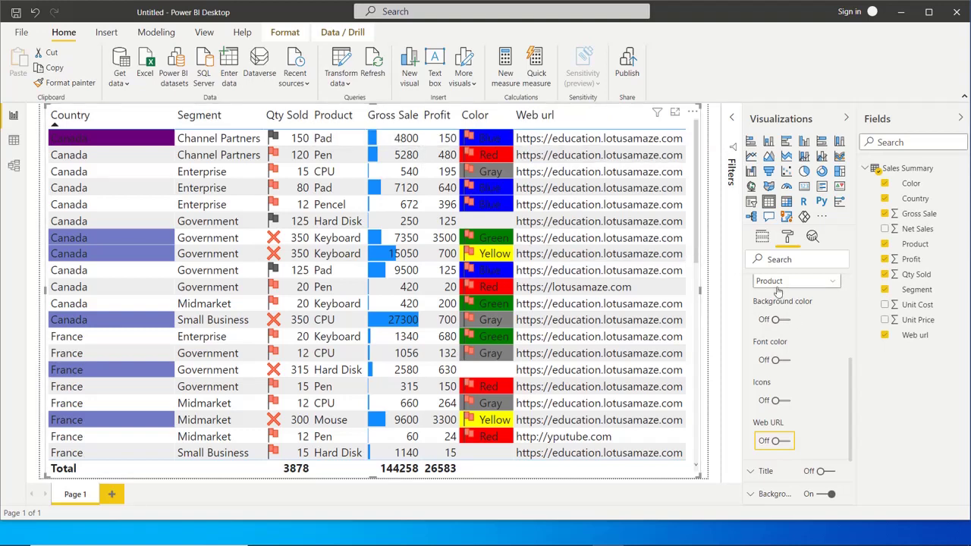
Turn on Web URL formatting for the Product column, based on the First Web url field, and apply it
drag(852, 386, 852, 374)
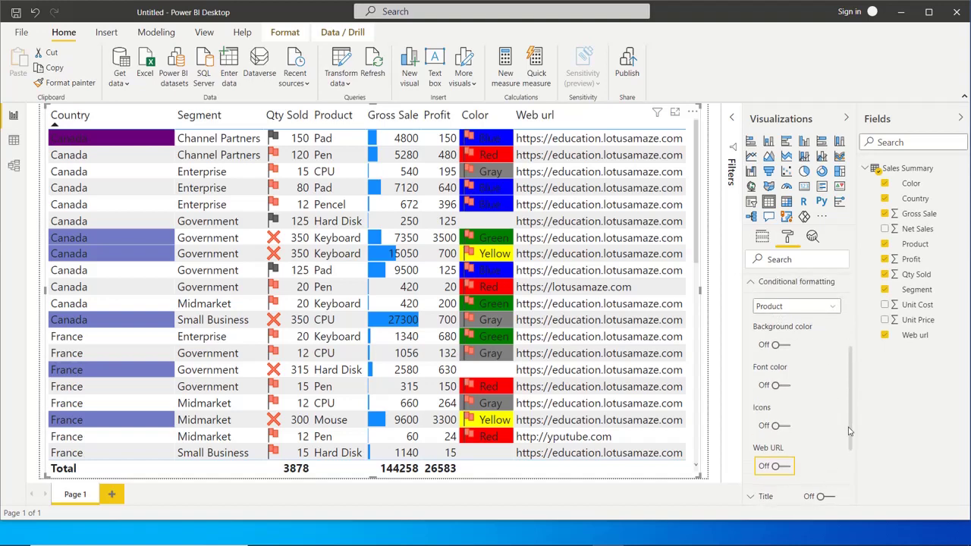
drag(849, 431, 848, 452)
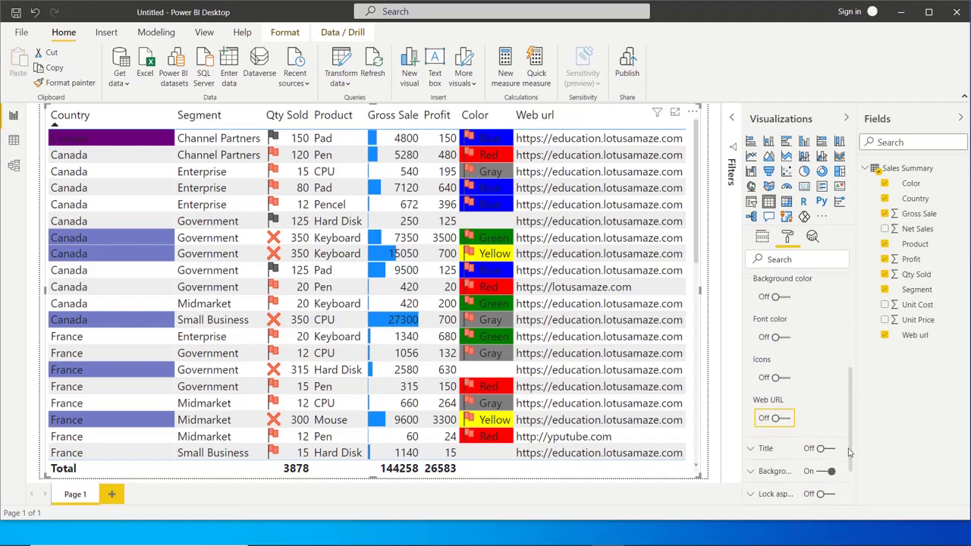
click(787, 421)
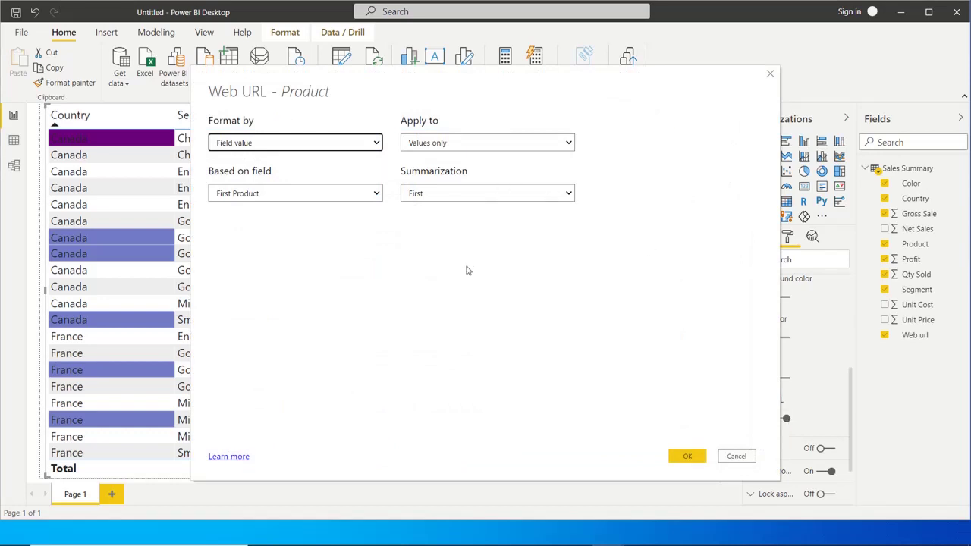
click(262, 195)
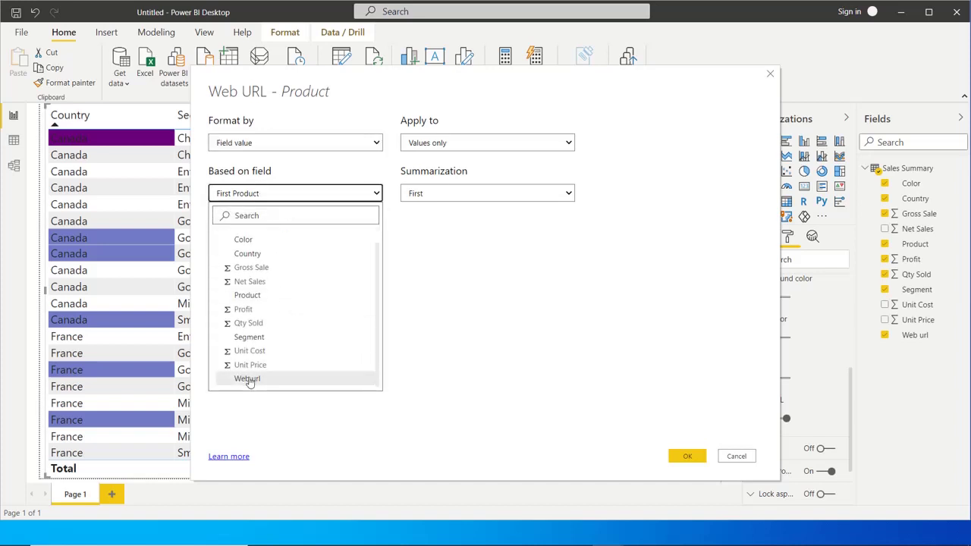
click(250, 379)
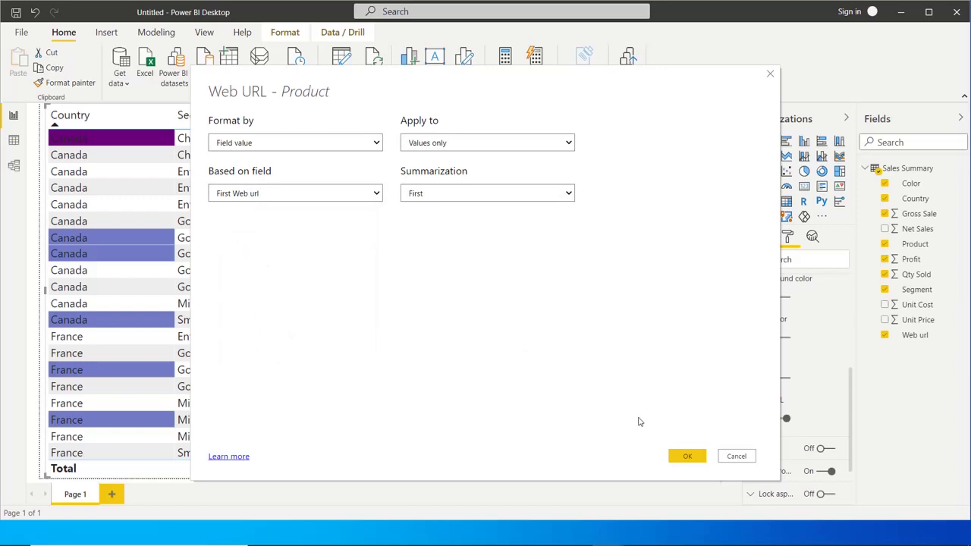
click(692, 458)
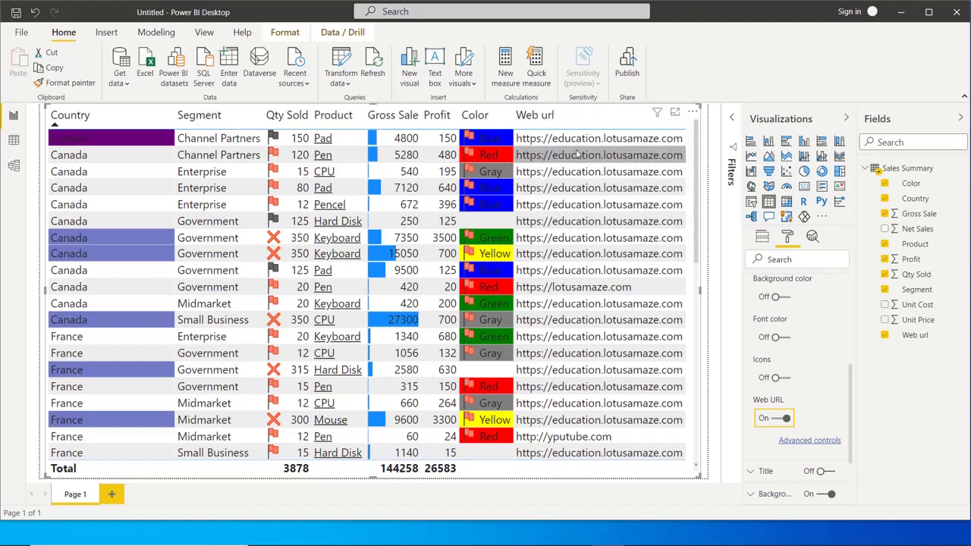
Test the Pad product link in the first table row in the browser and return to the Power BI report
click(323, 145)
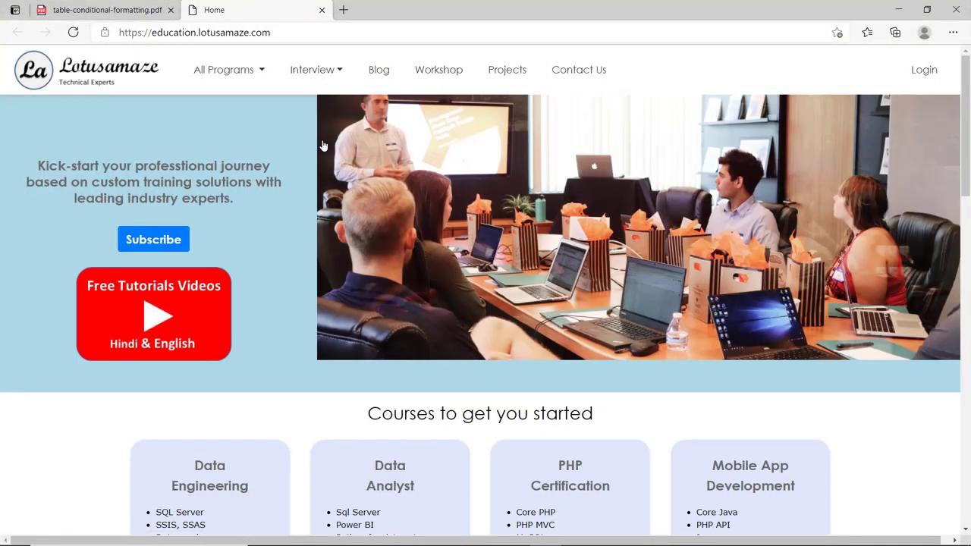
mouse_move(607, 540)
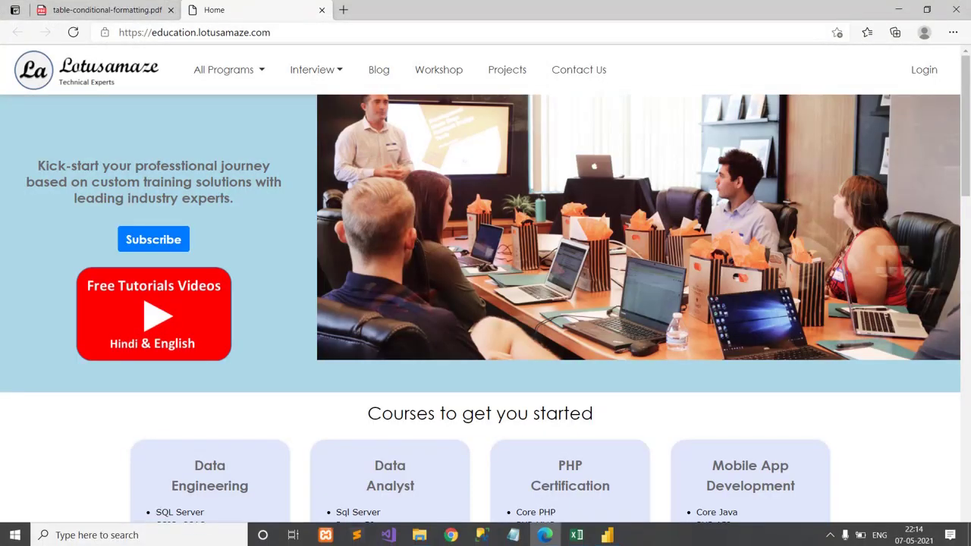
click(607, 535)
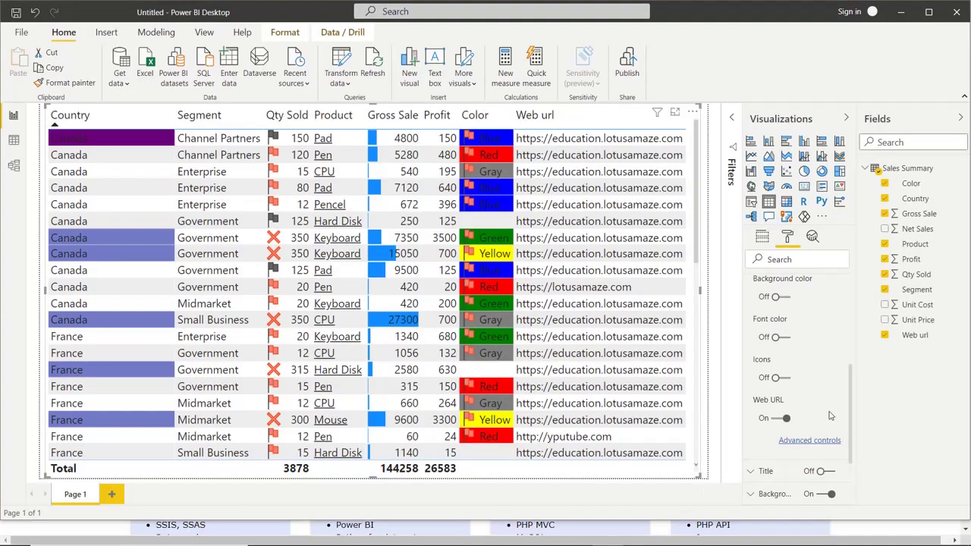